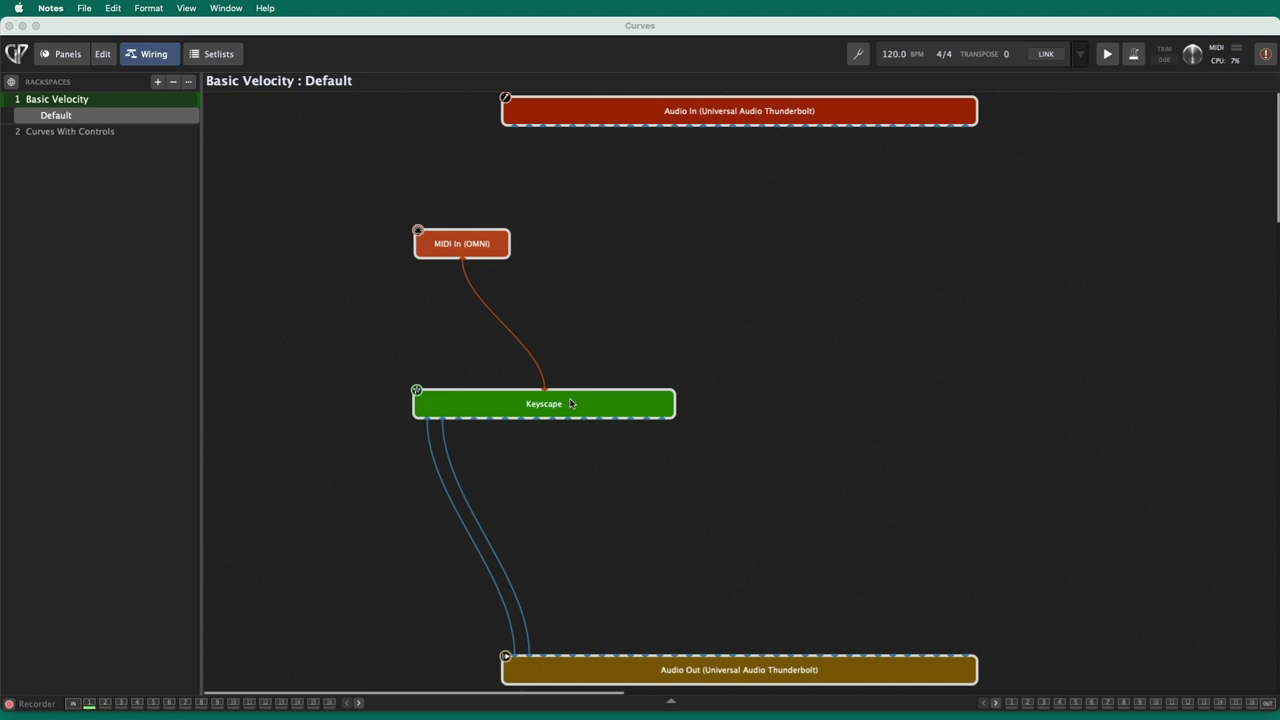
- Open the MIDI In (OMNI) settings and enlarge its velocity curve in the large editor
double_click(475, 248)
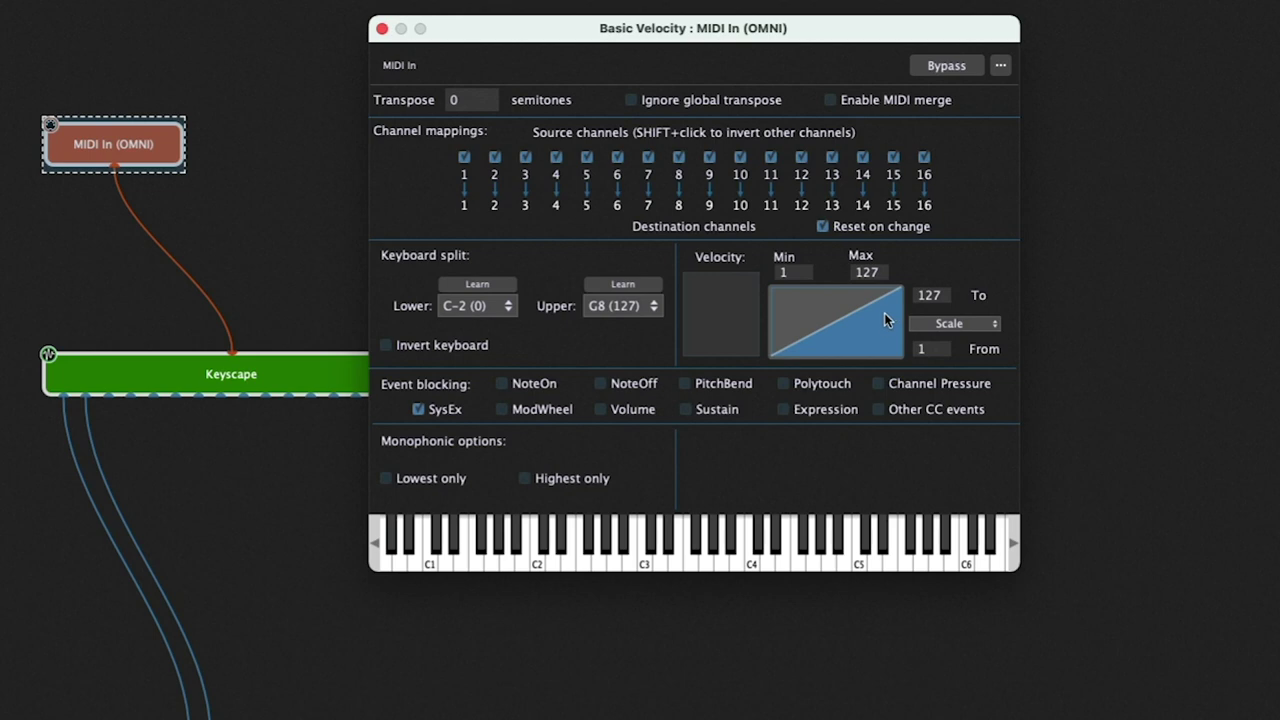
left_click(843, 320)
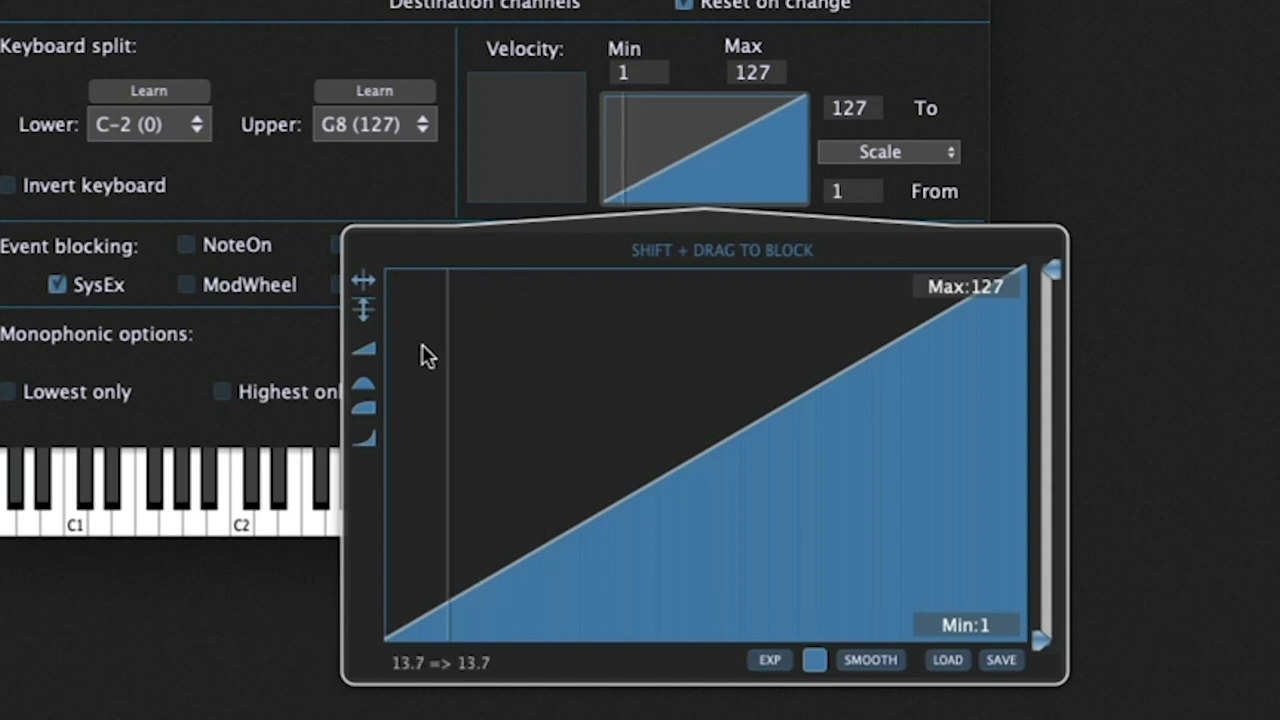
- Try the x^2 velocity curve preset, then switch to the Log shape so input 64 outputs 114
left_click(368, 446)
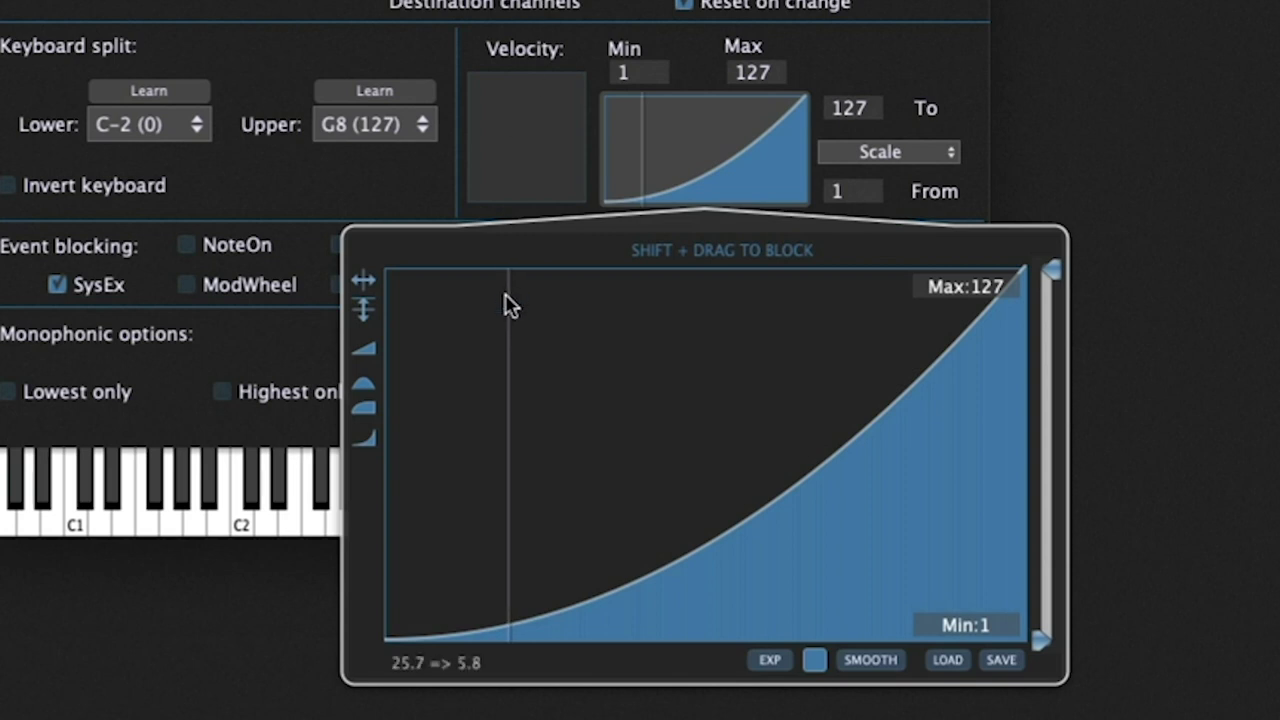
left_click(368, 412)
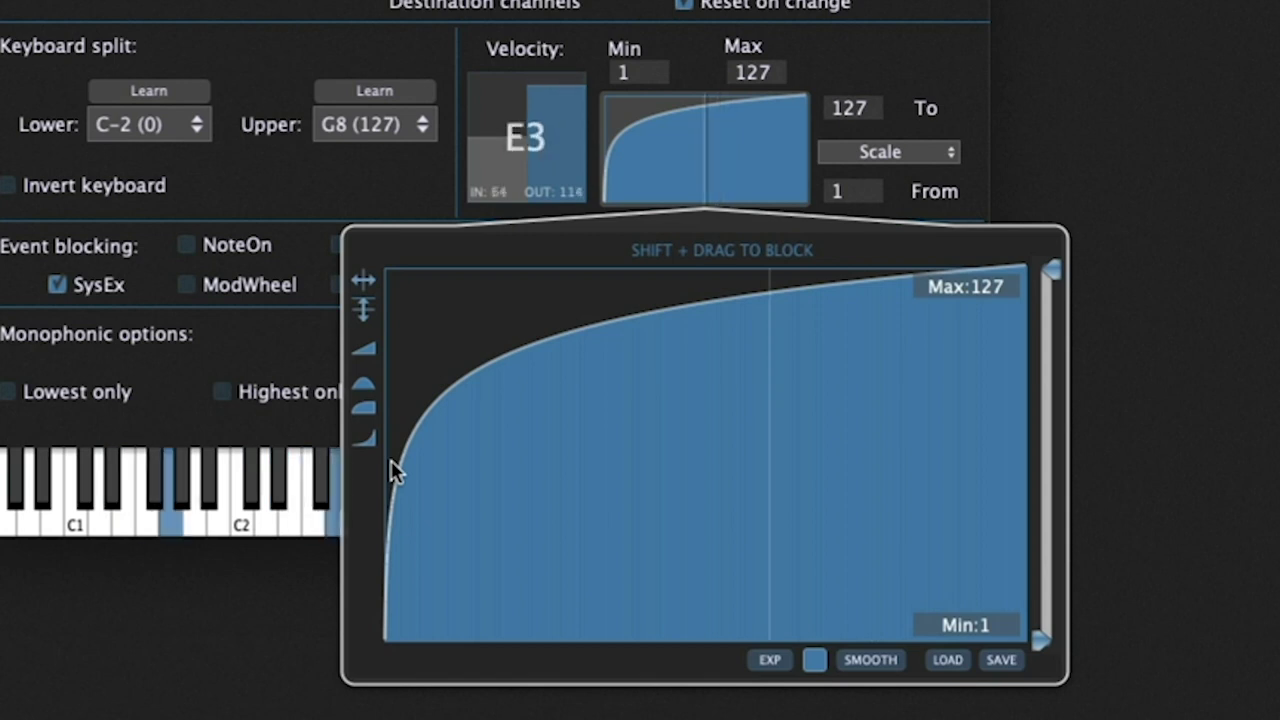
- Apply the linear-ramp preset so velocity runs straight from Min 1 to Max 127
left_click(366, 350)
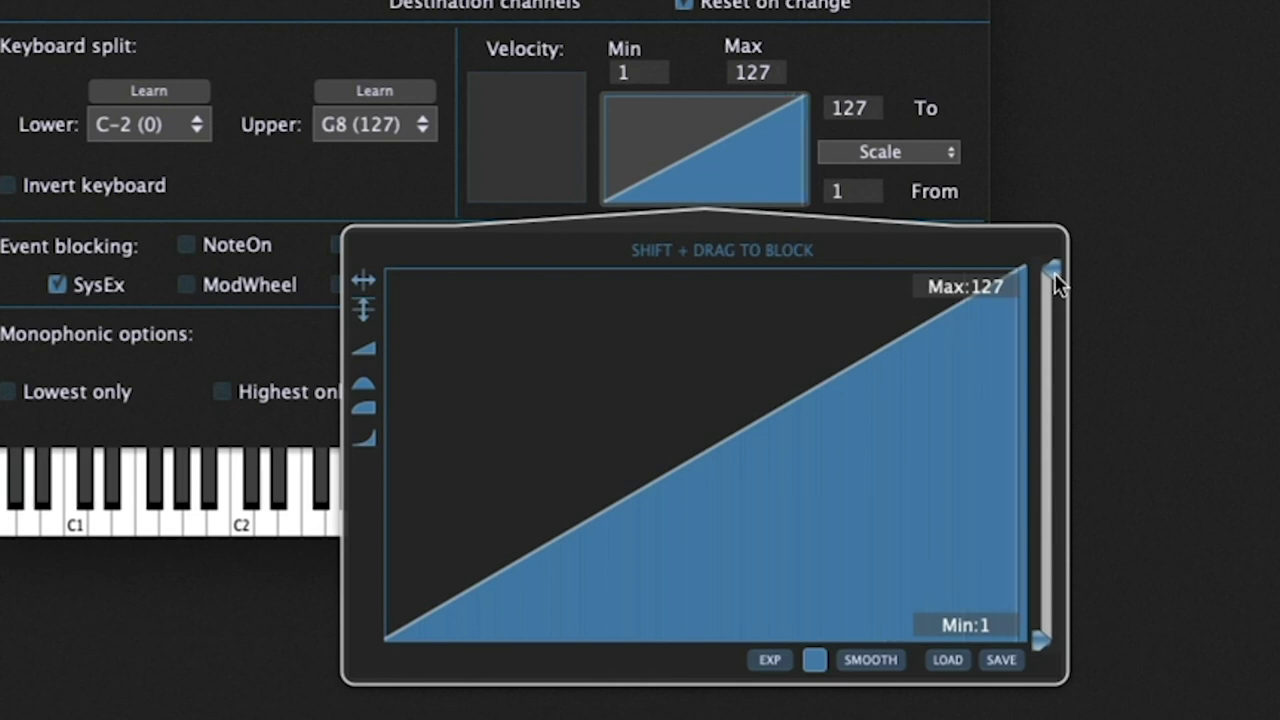
- Lower the velocity curve's maximum output to 58.33
left_click_drag(1052, 272, 1068, 397)
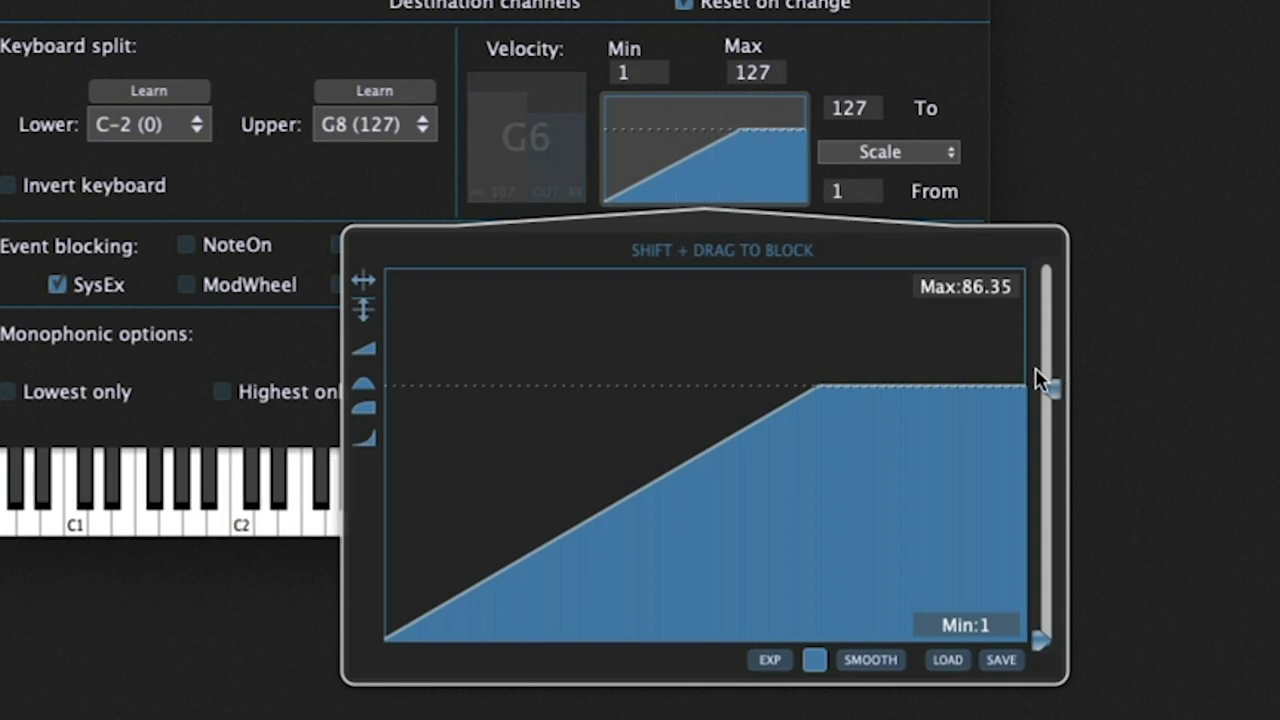
left_click_drag(1052, 394, 1058, 478)
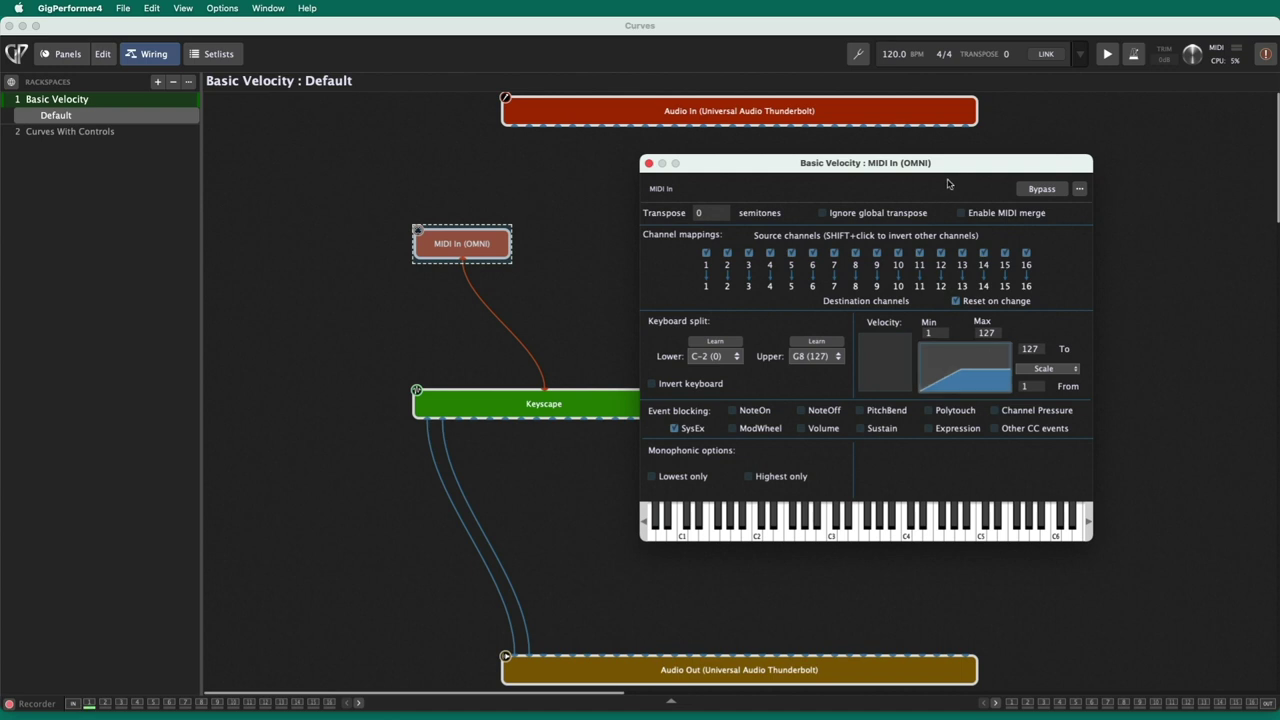
- Close the MIDI In settings, select the Curves With Controls rackspace, and show its panel
left_click(648, 163)
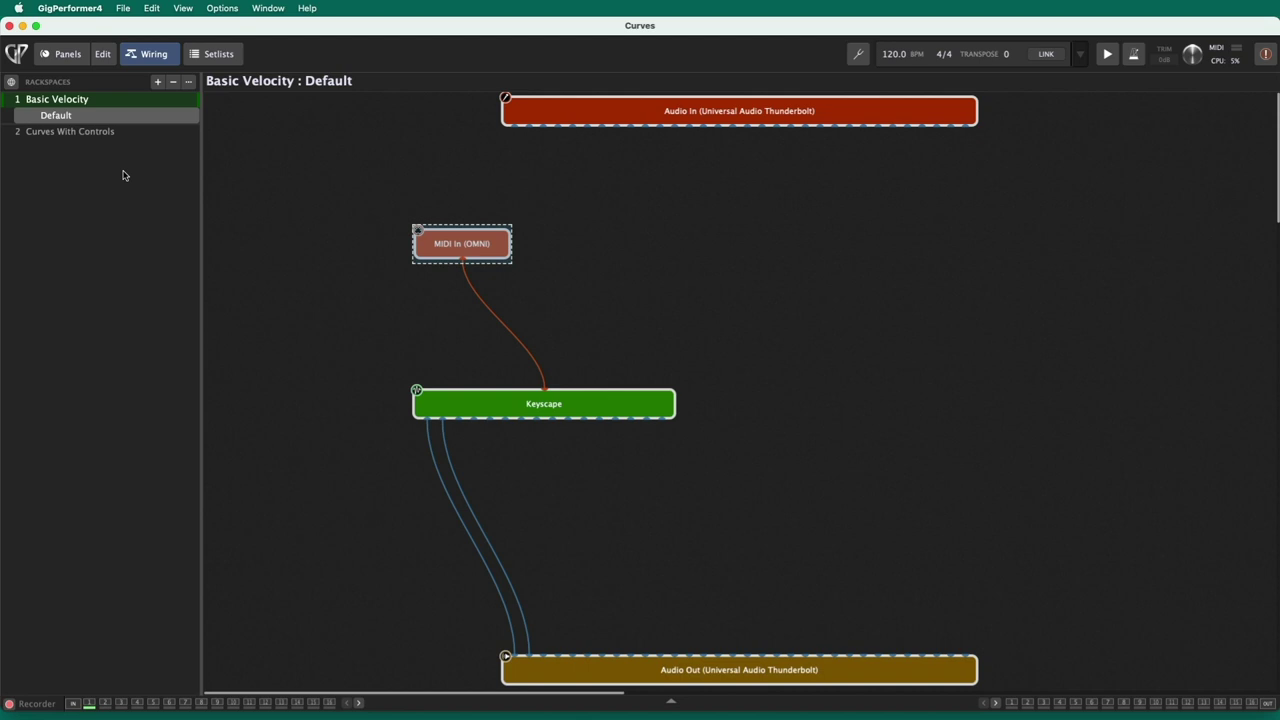
left_click(88, 132)
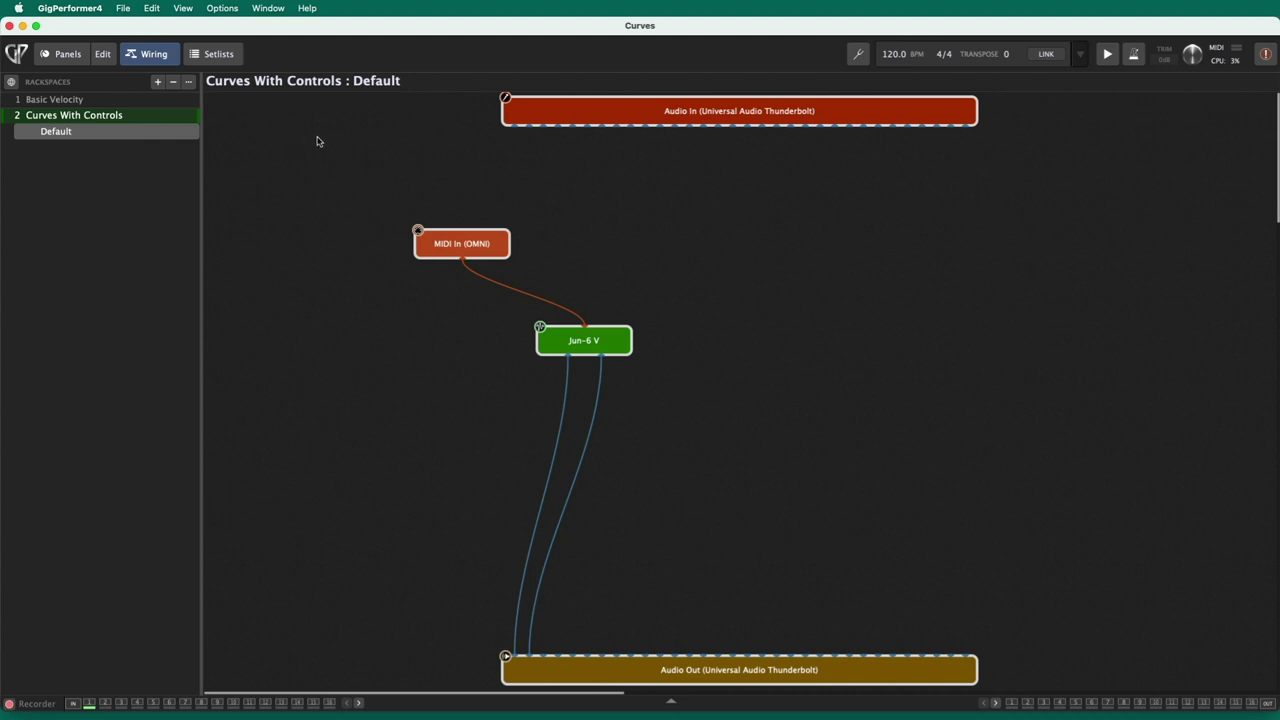
left_click(67, 55)
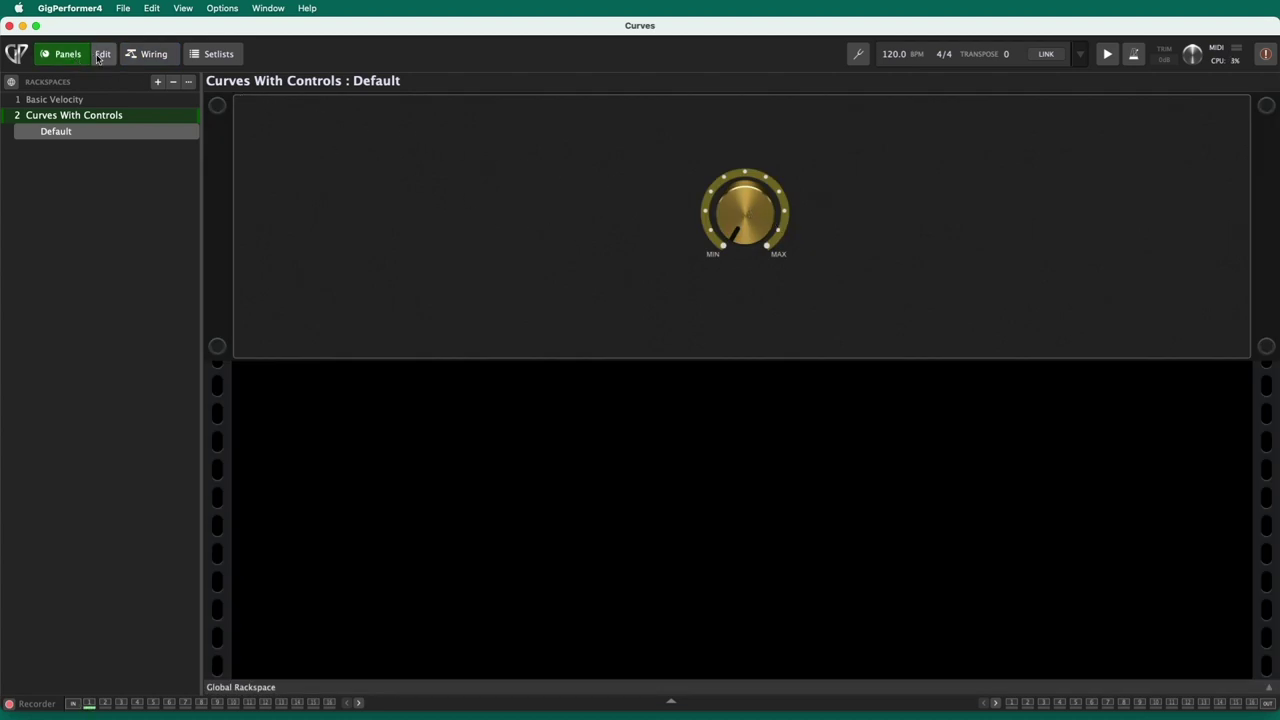
- In panel edit mode, map the gold knob to the Jun-6 V plugin's VCF Cutoff parameter
left_click(102, 54)
left_click(755, 242)
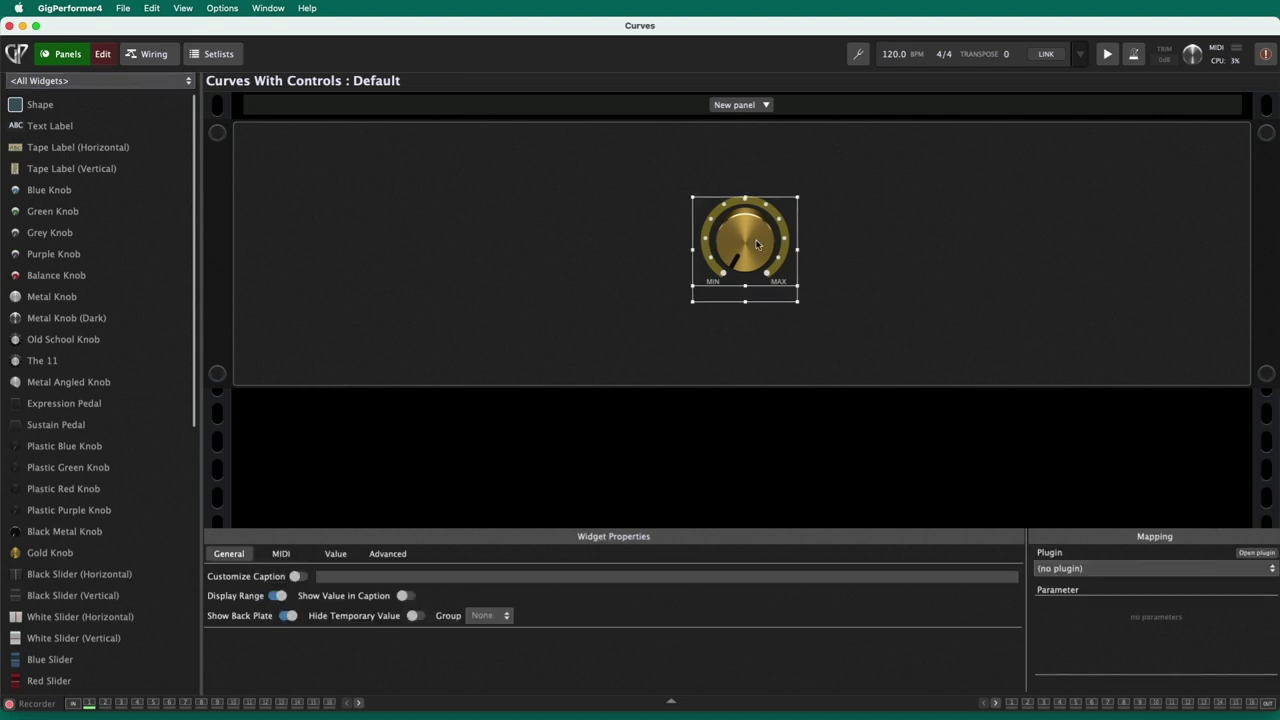
left_click(1083, 569)
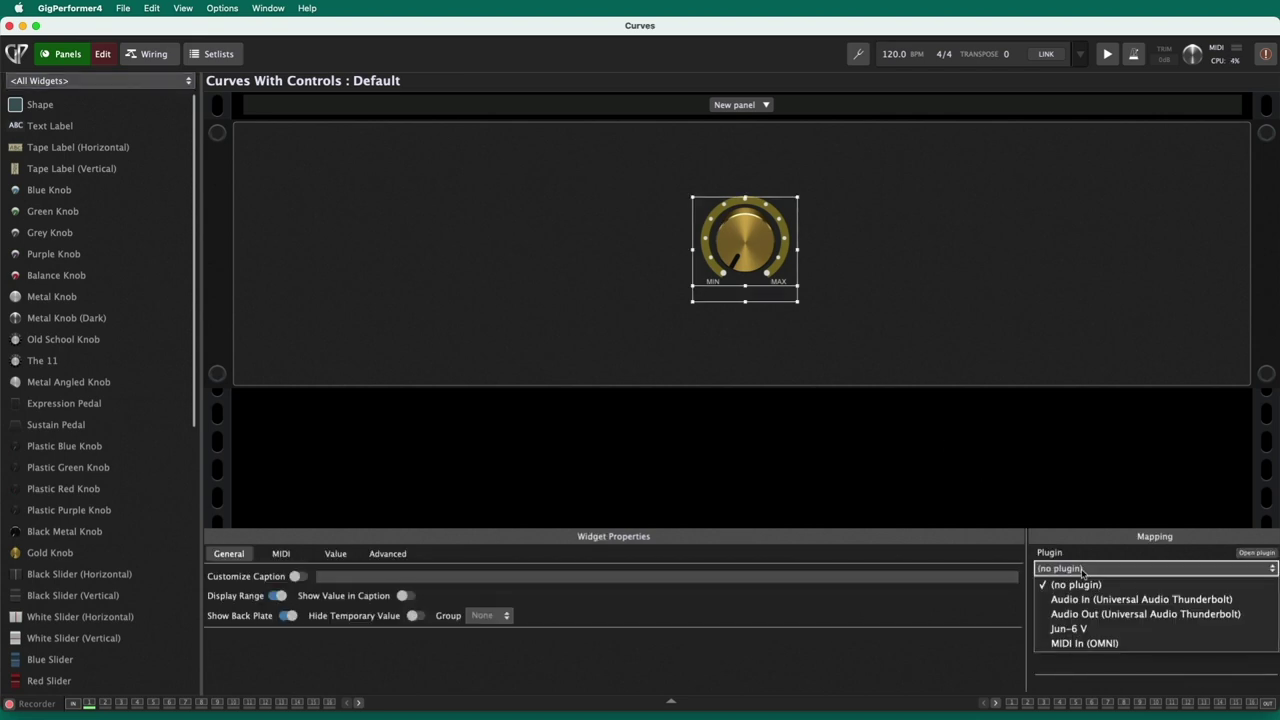
left_click(1089, 628)
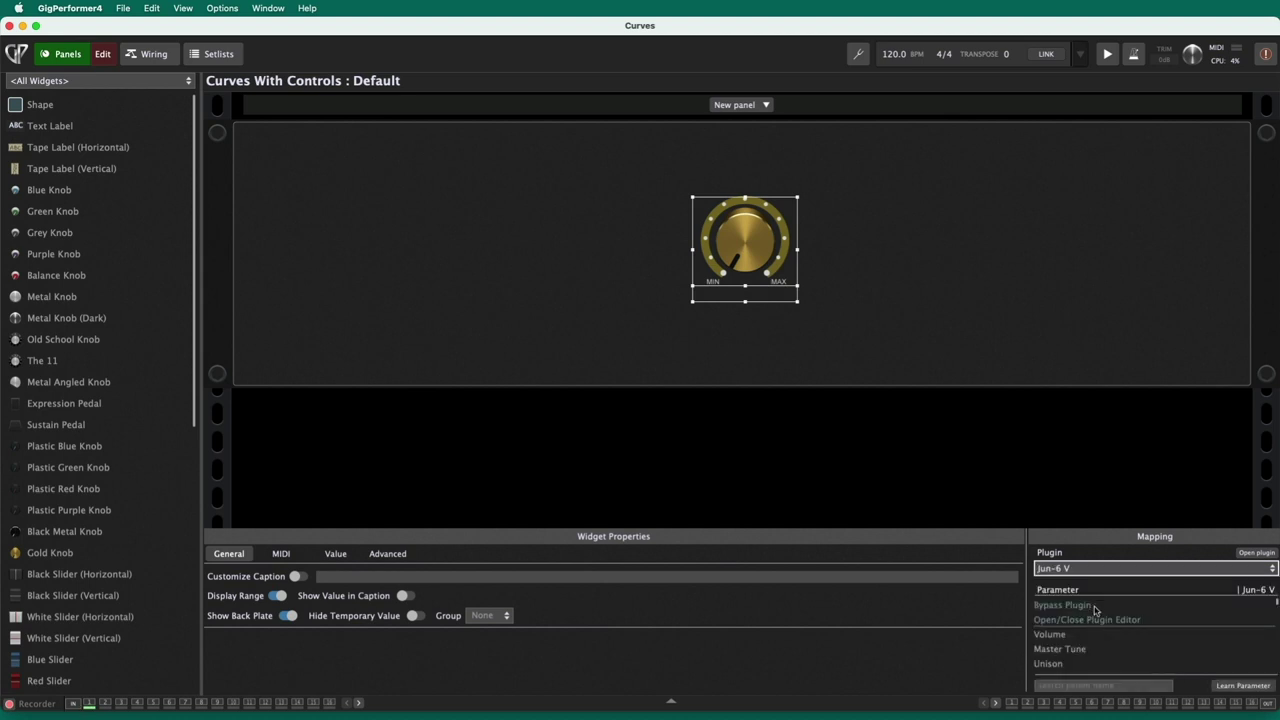
left_click(1088, 684)
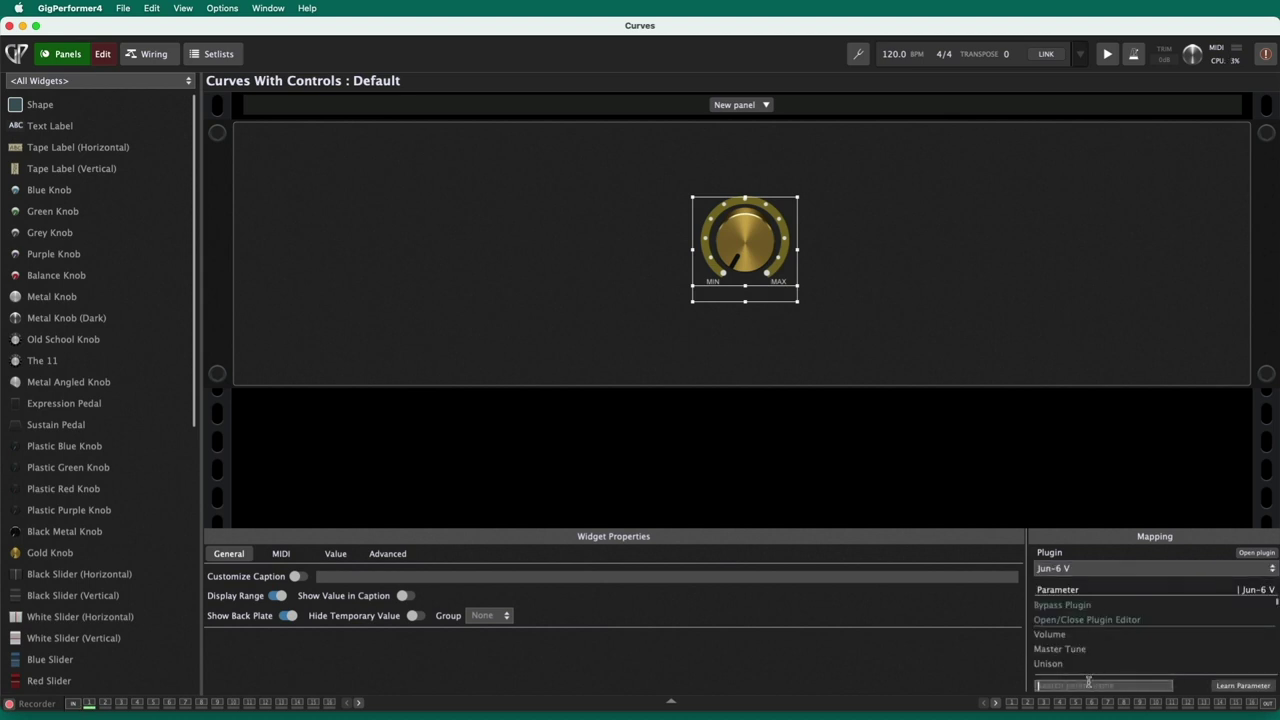
type("vcf")
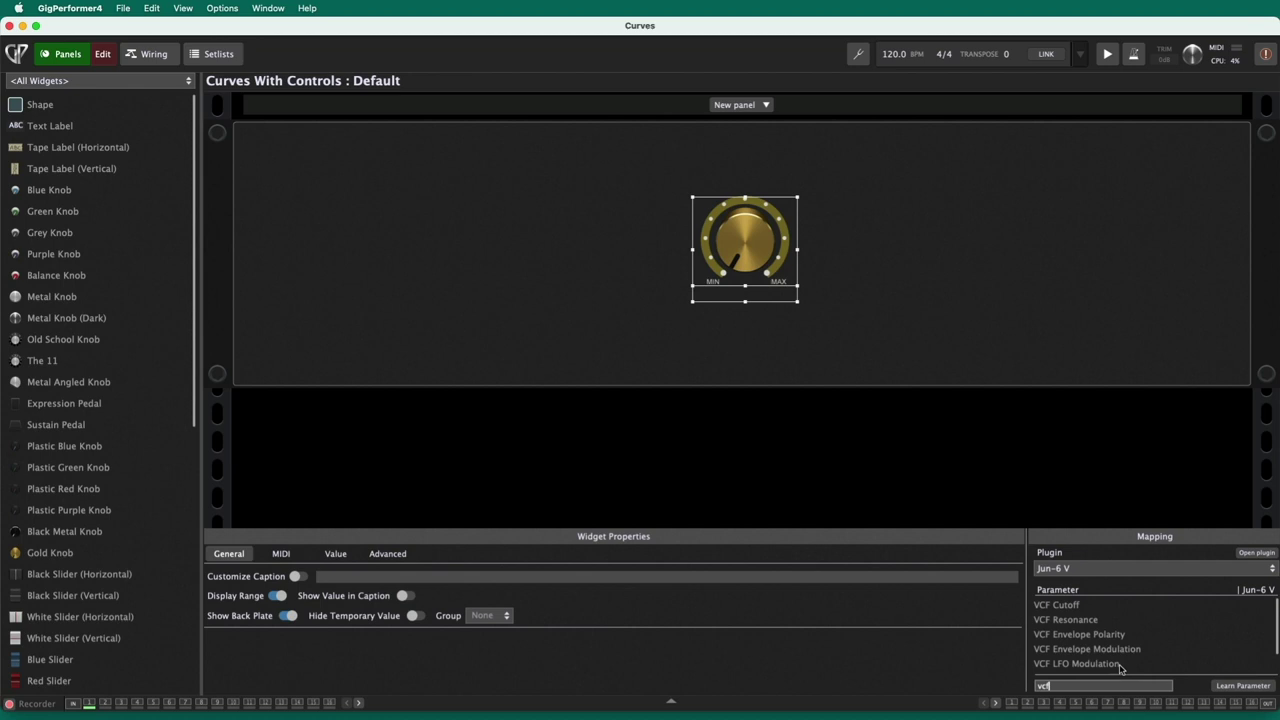
left_click(1072, 605)
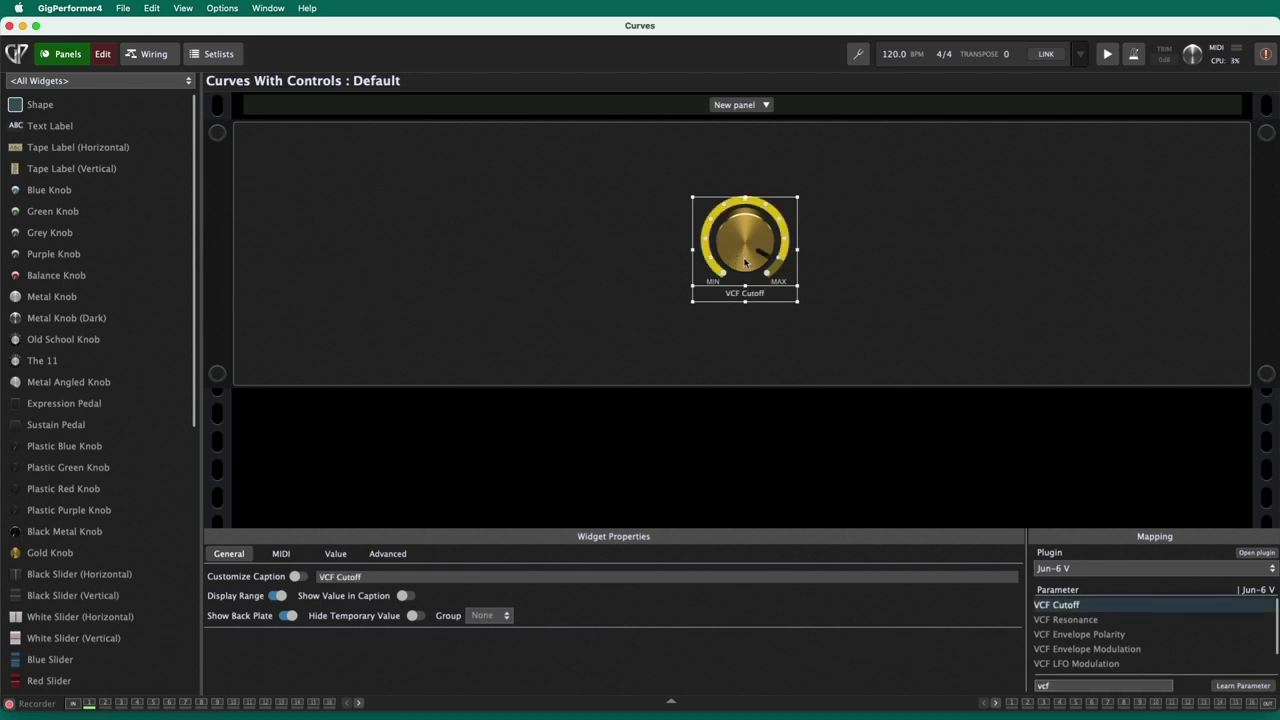
left_click(294, 555)
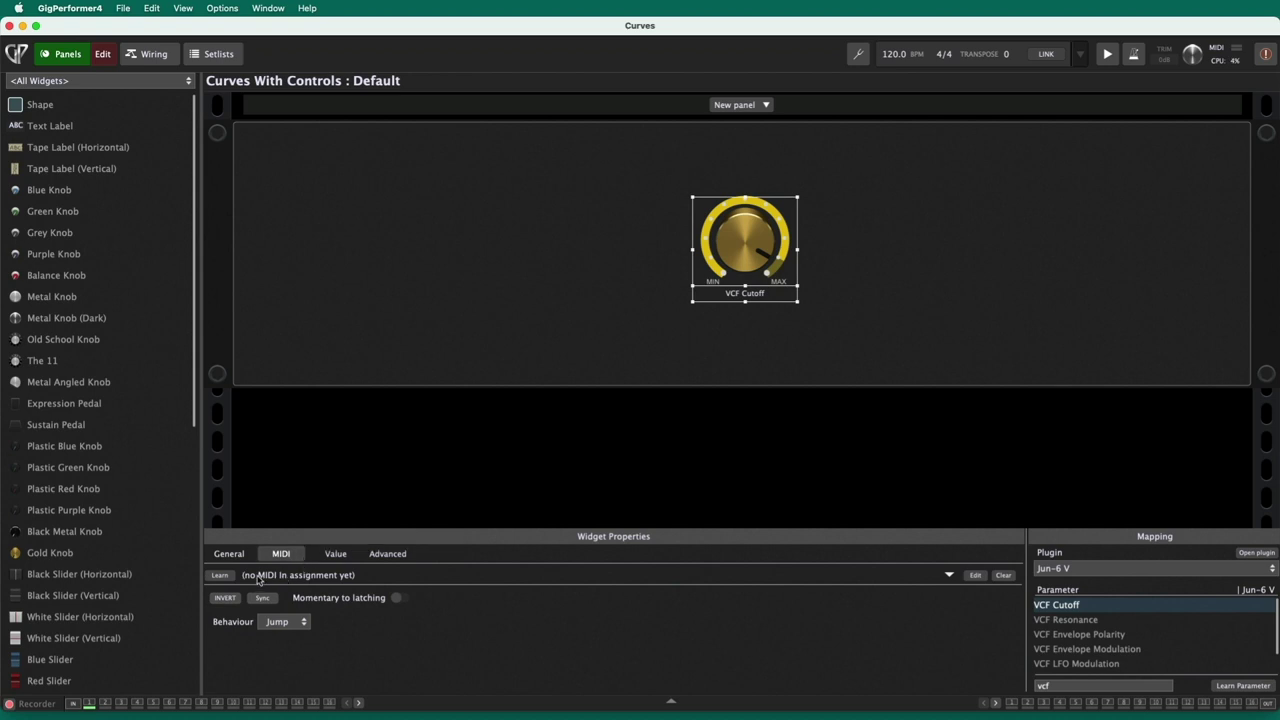
- MIDI-learn the Grandstage keyboard's Controller 11 on Channel 1 for the gold knob
left_click(221, 577)
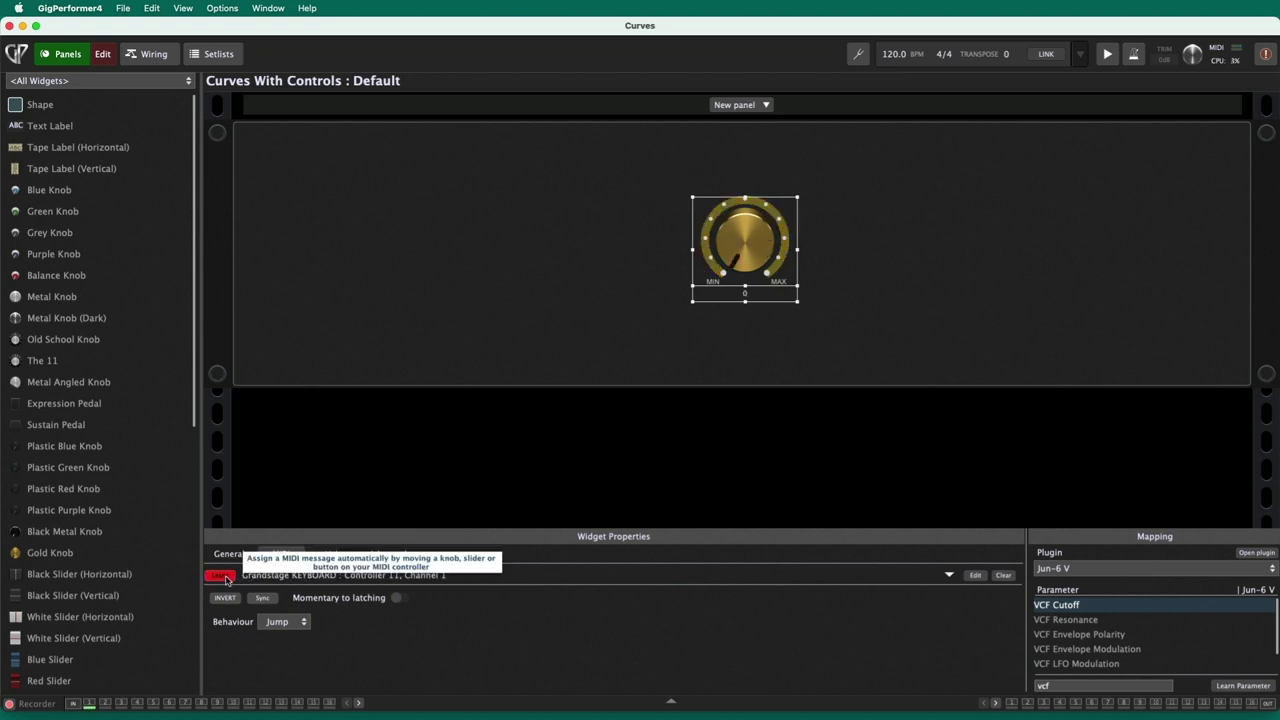
left_click(226, 579)
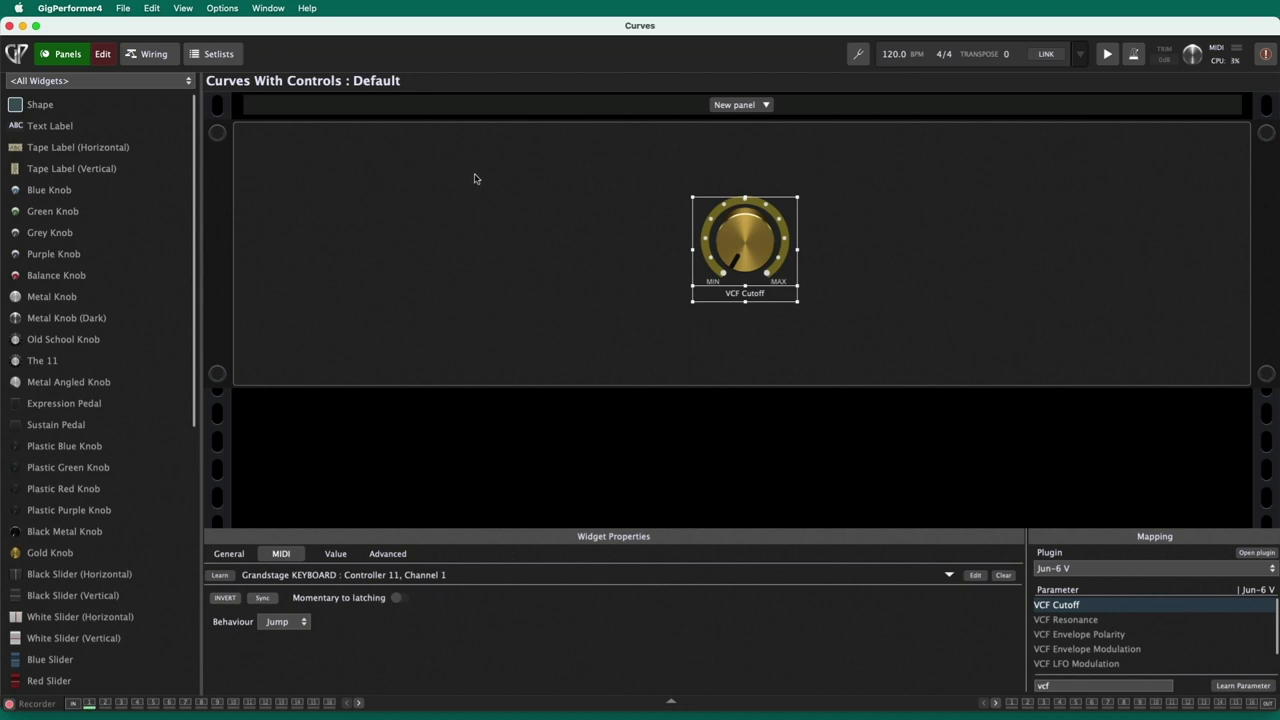
- Set the knob's value curve range to 20.42–79.09 in the enlarged editor
left_click(336, 554)
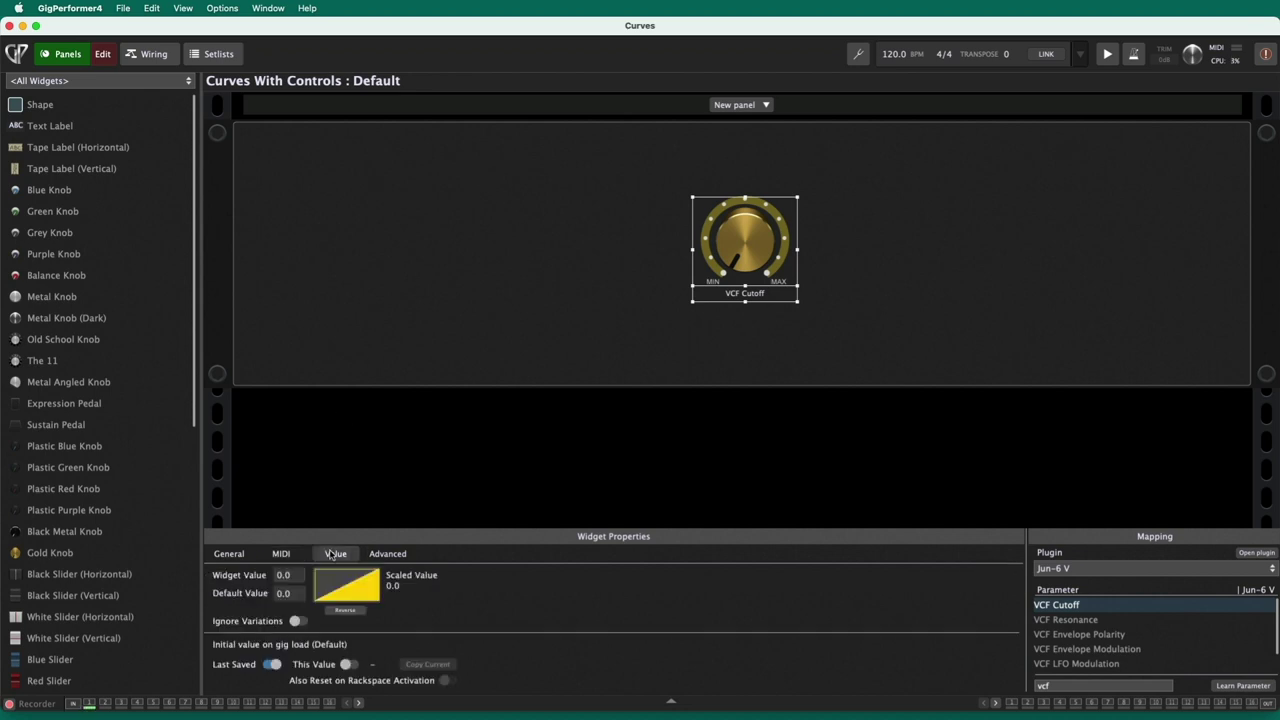
left_click(348, 587)
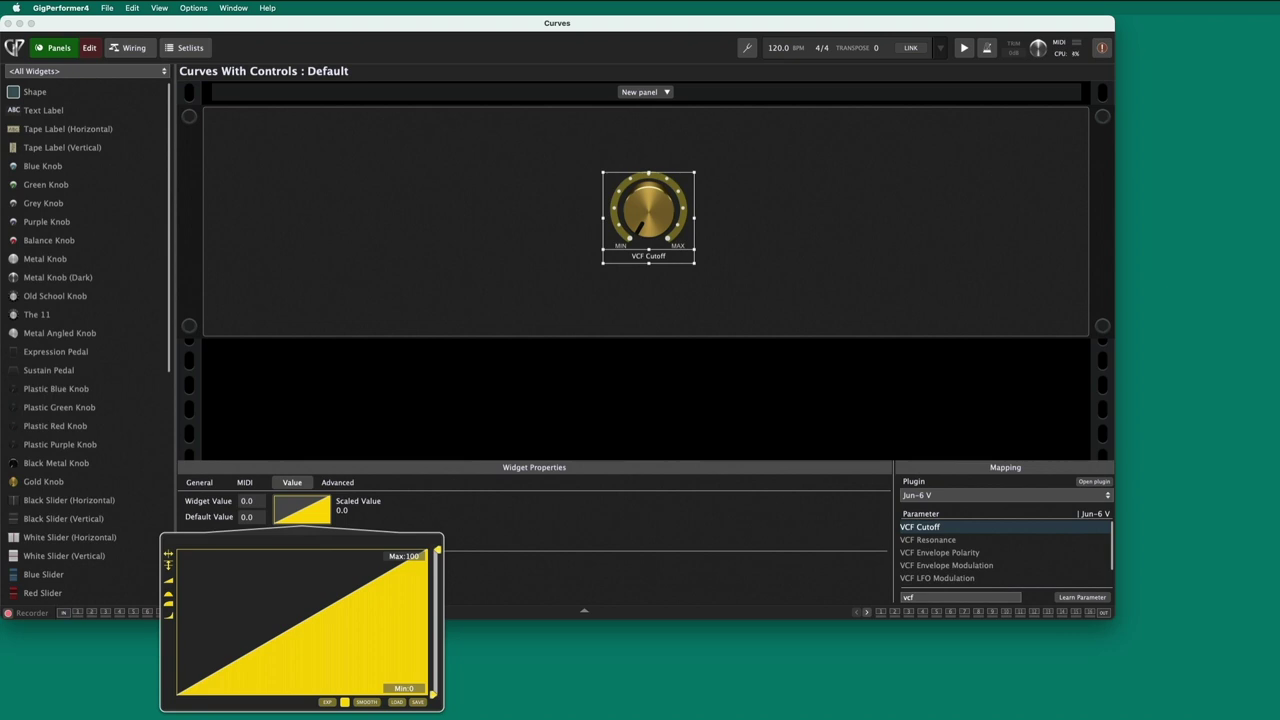
left_click_drag(434, 692, 440, 672)
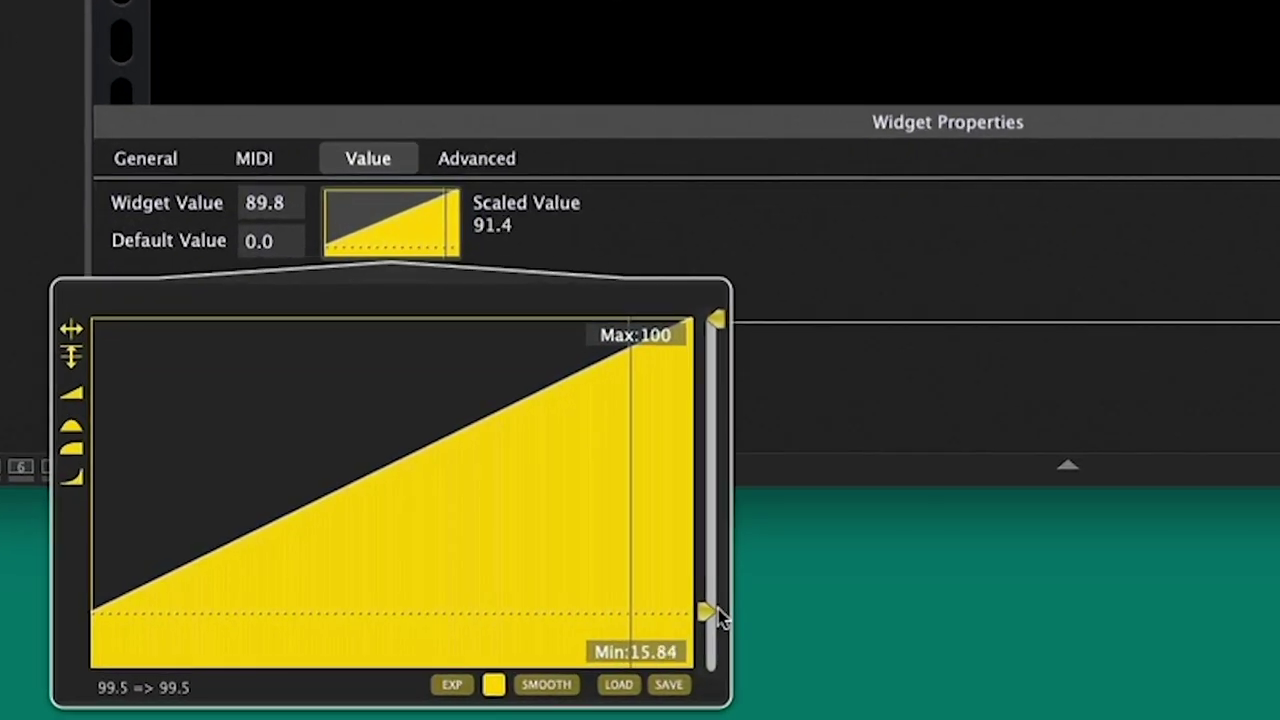
left_click_drag(724, 612, 726, 602)
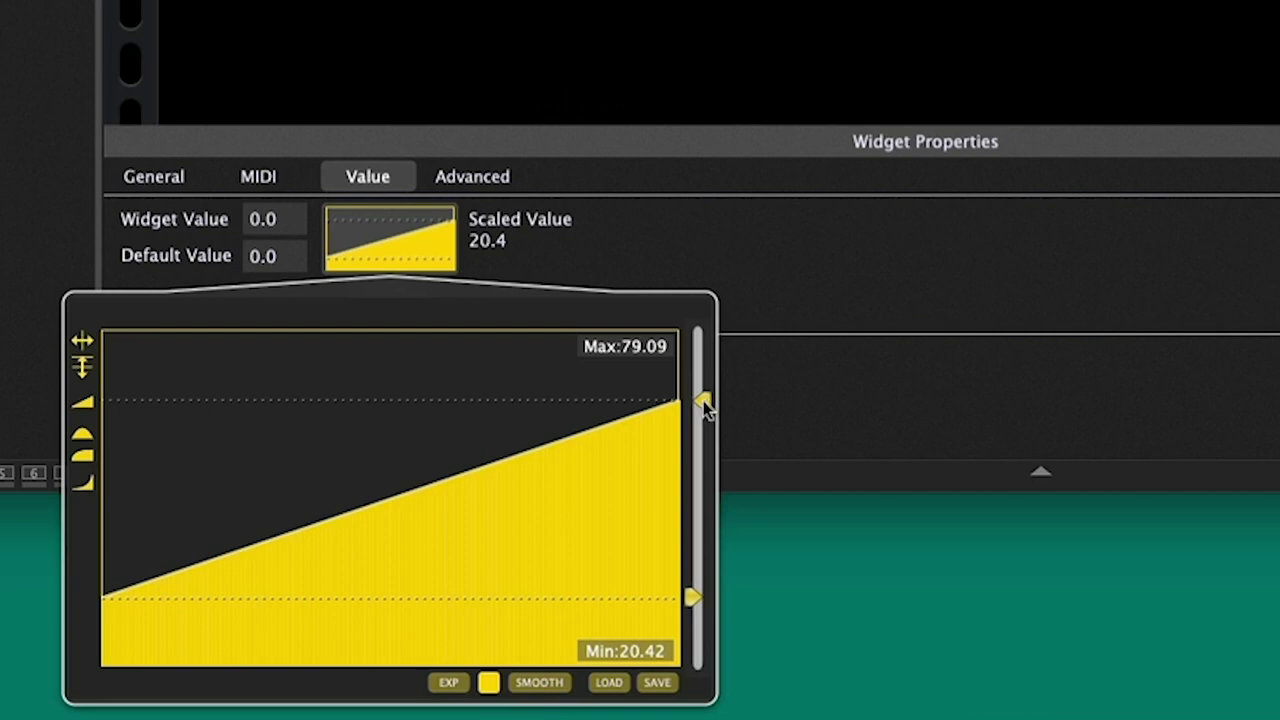
- Build a four-point curve in Curve Designer that rises, dips, then climbs to maximum, and save it
left_click(452, 684)
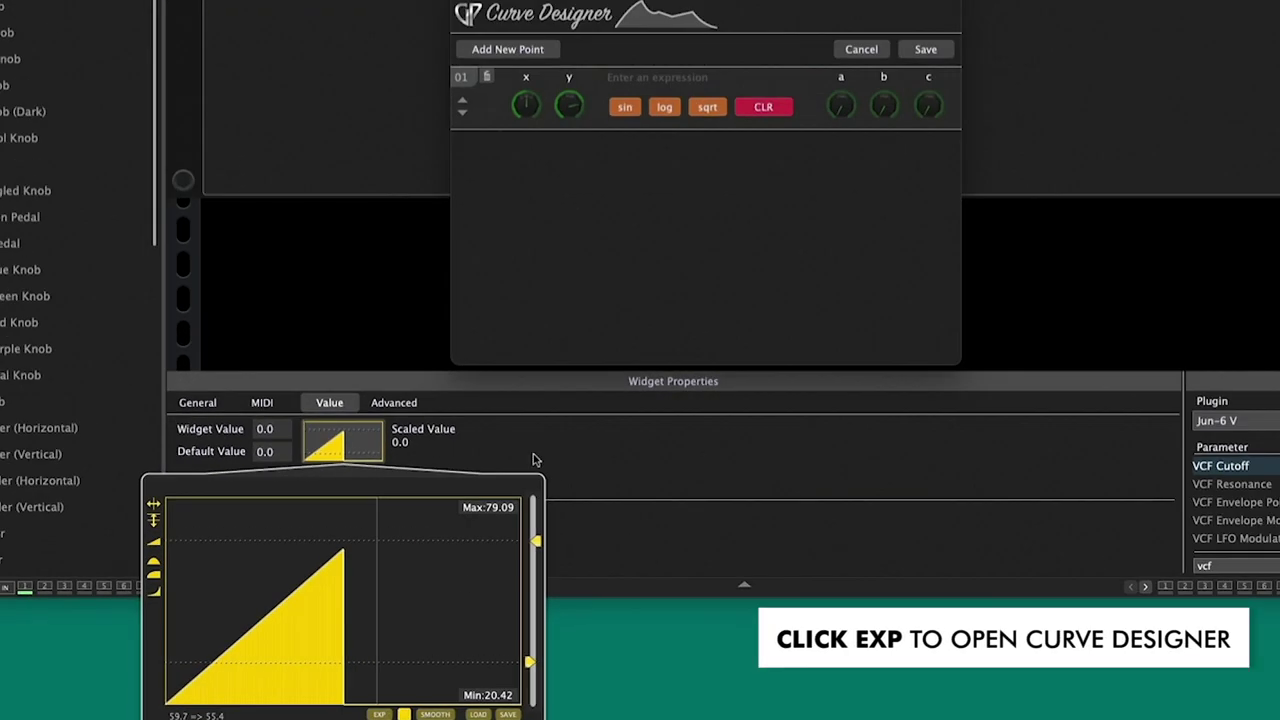
left_click_drag(527, 113, 526, 108)
left_click(528, 55)
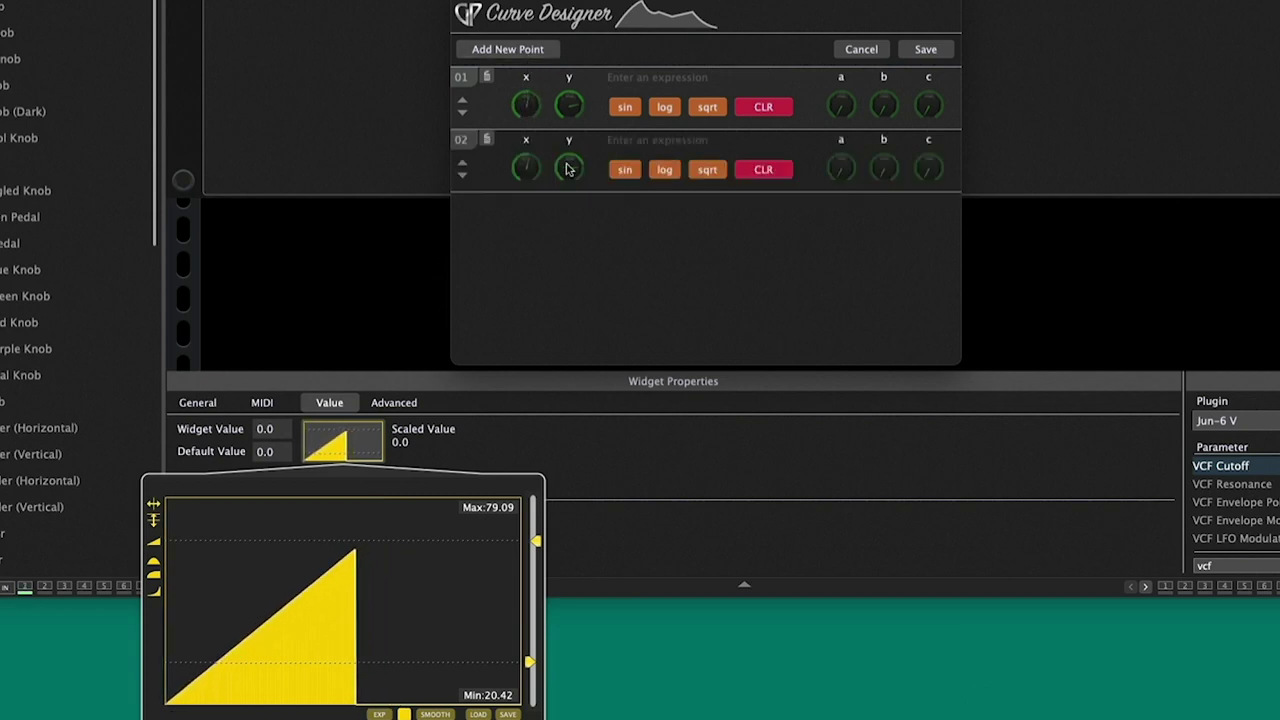
left_click_drag(530, 170, 572, 195)
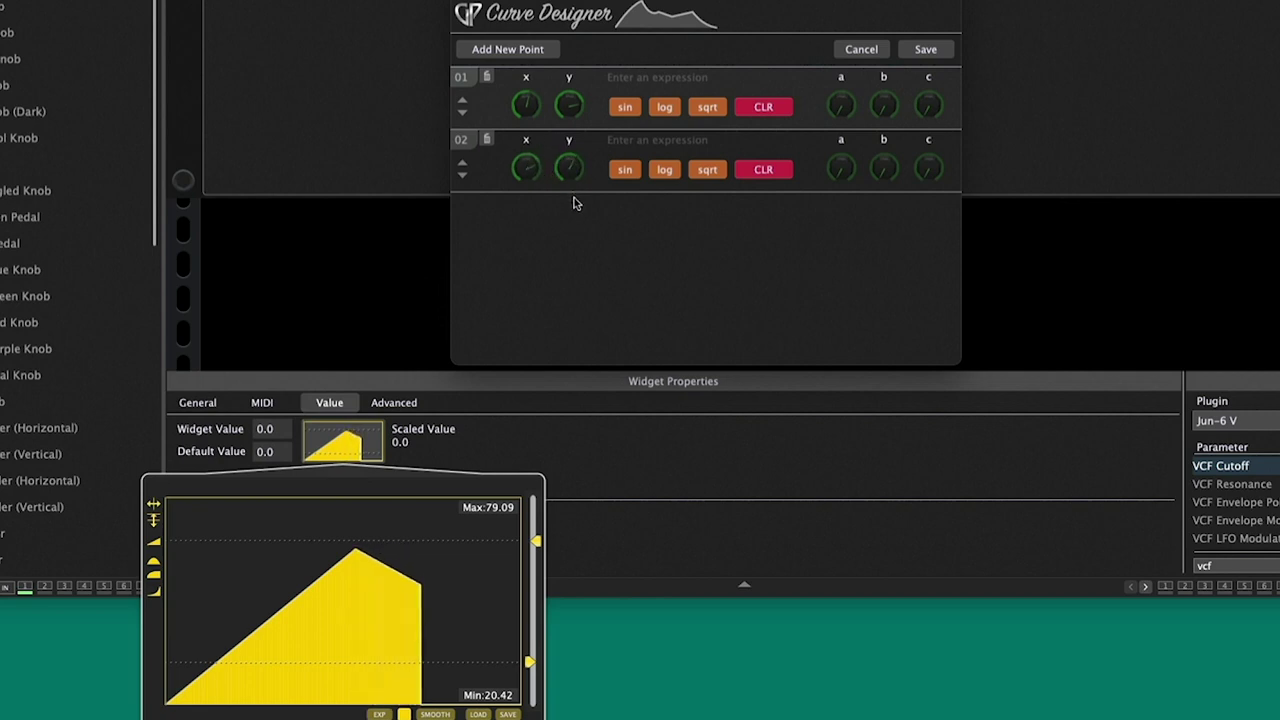
left_click(514, 52)
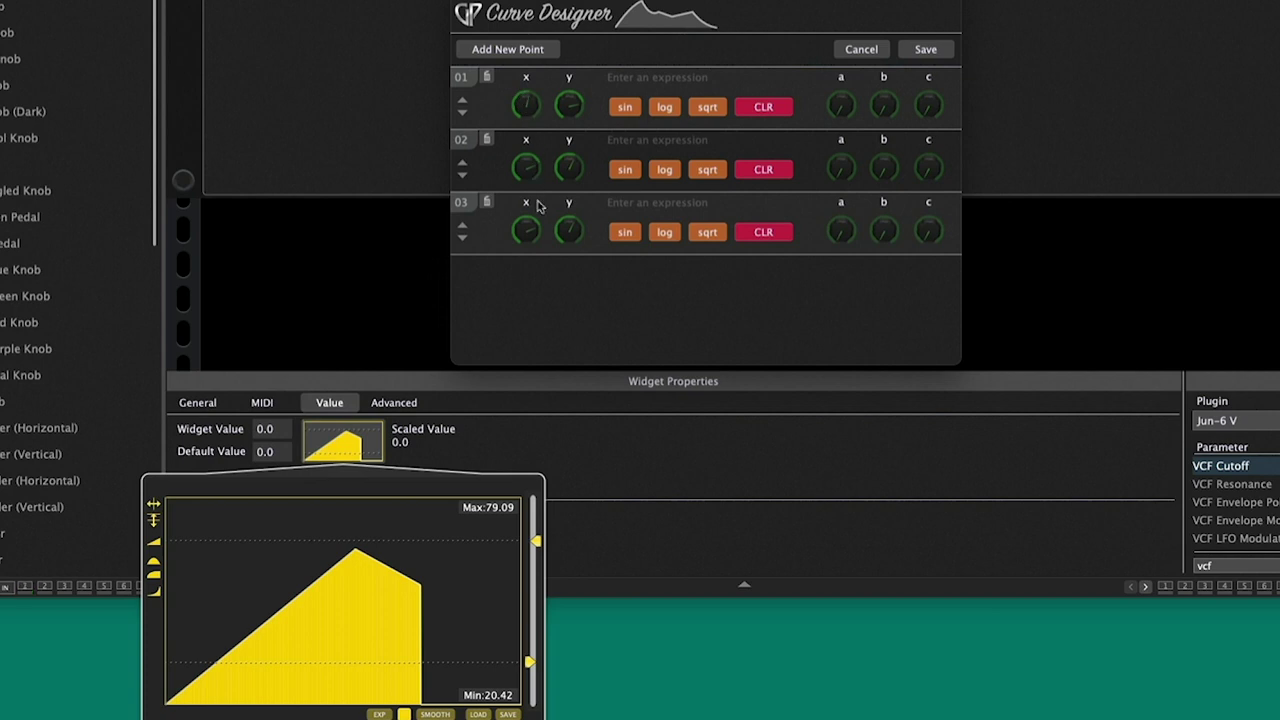
left_click_drag(537, 240, 573, 155)
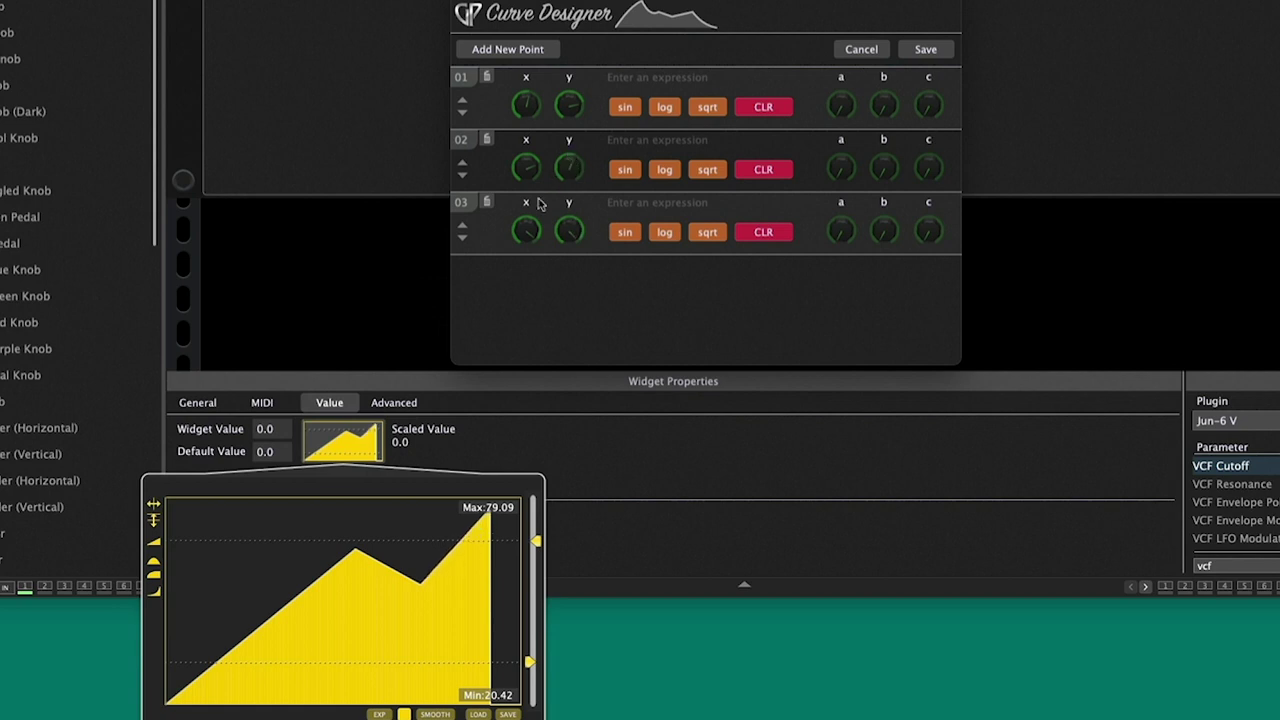
left_click(507, 49)
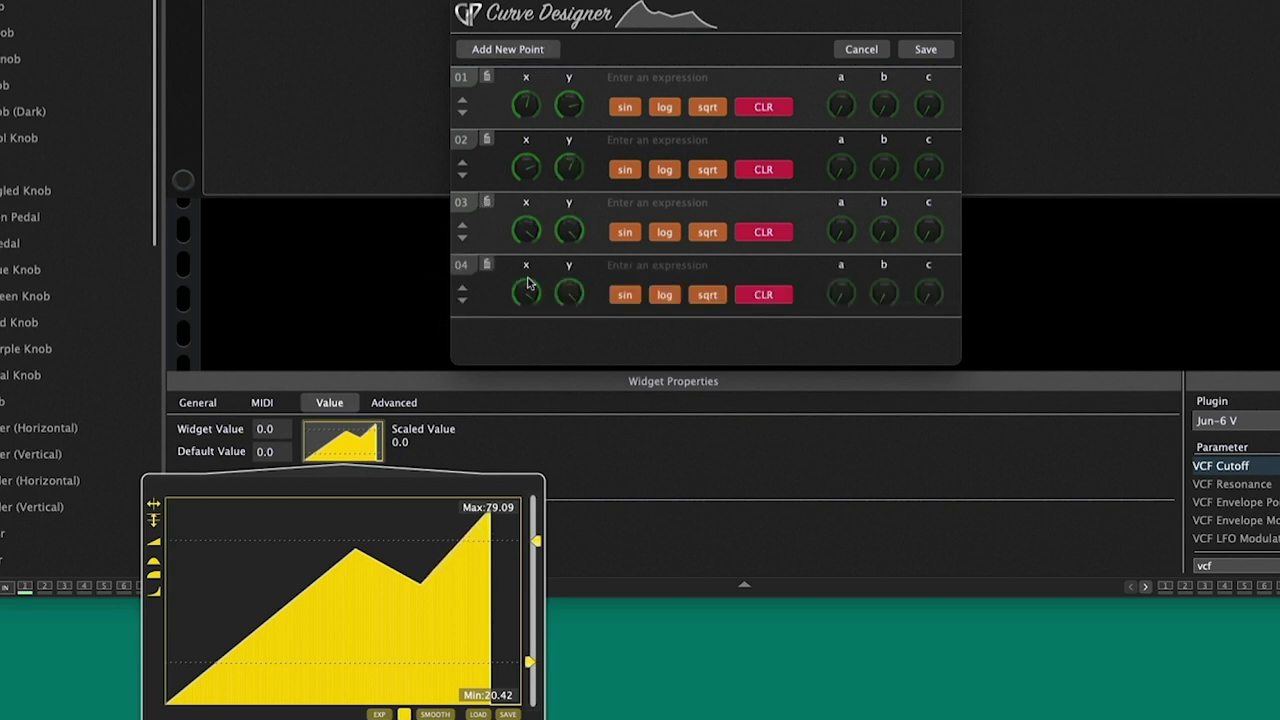
left_click_drag(529, 284, 527, 250)
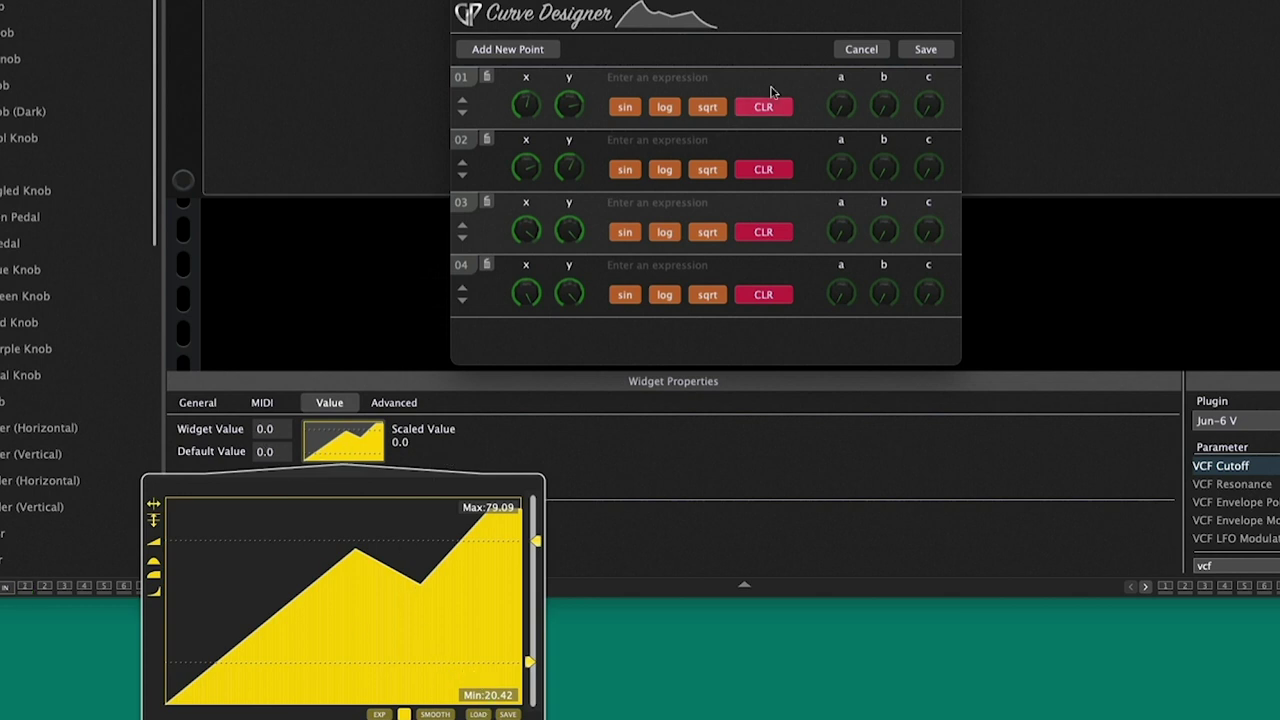
left_click(918, 54)
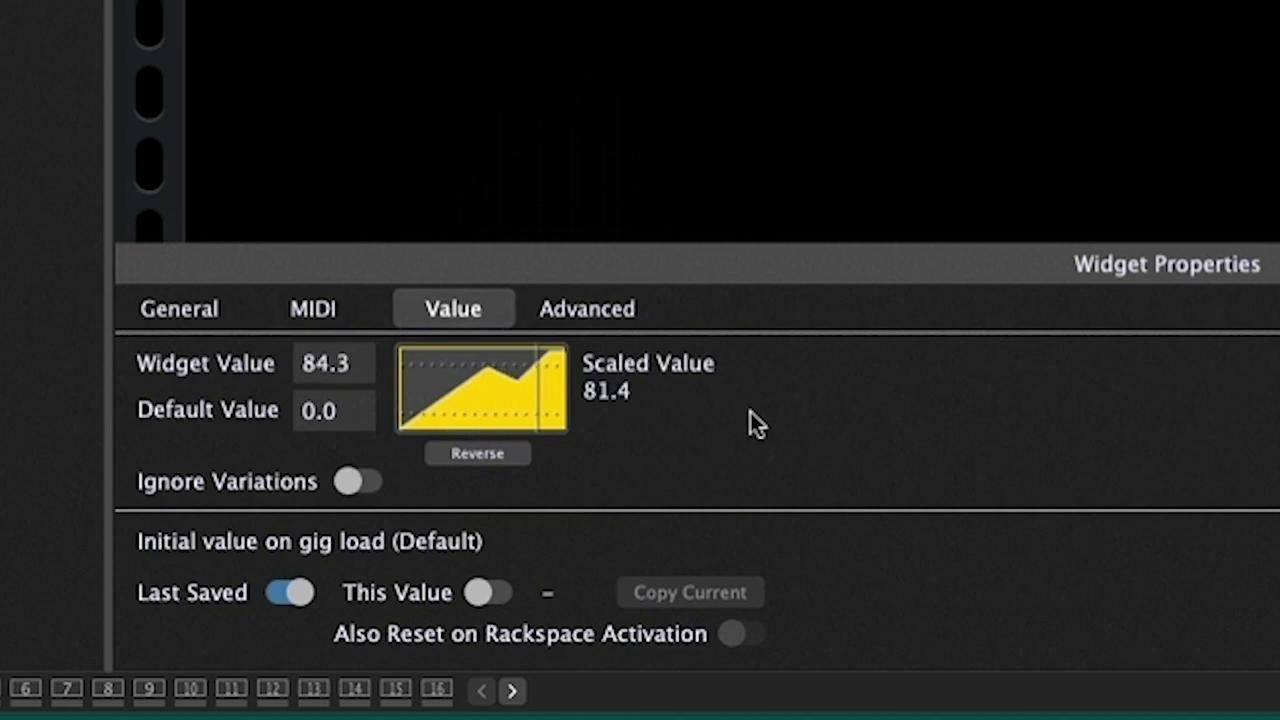
- Replace the knob's curve with a straight linear ramp from 0 to 100
left_click(515, 409)
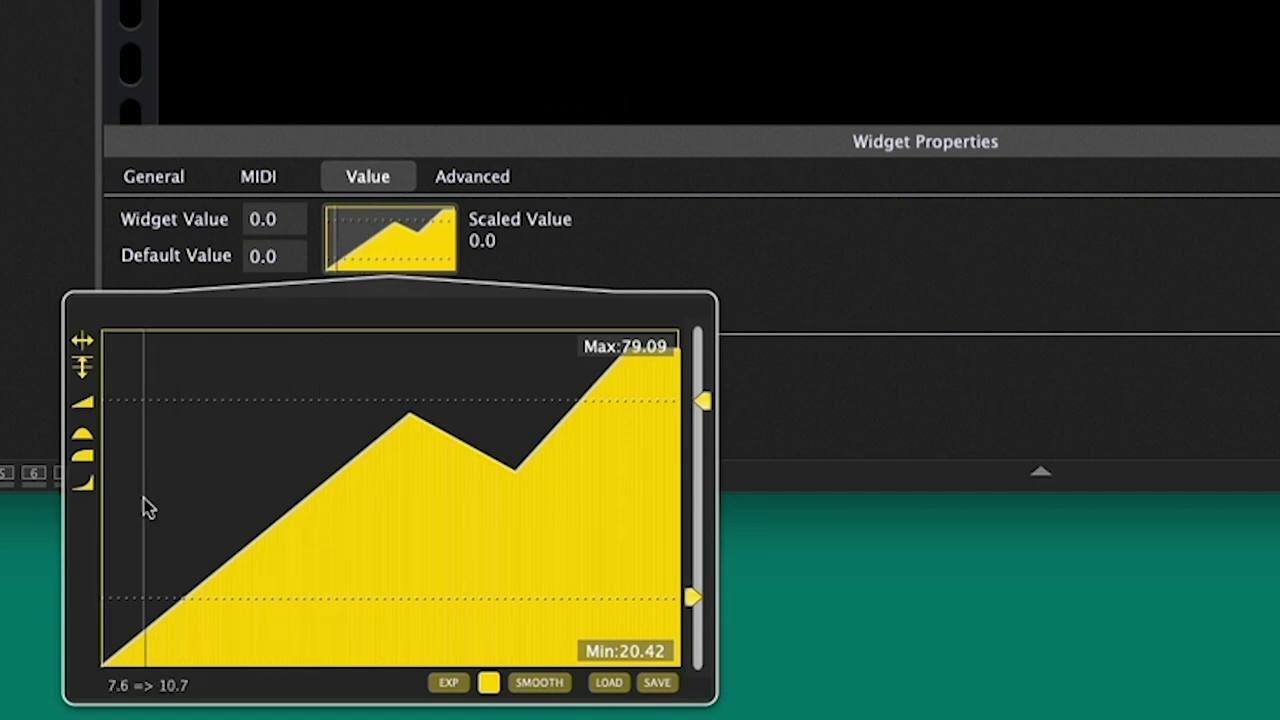
left_click(84, 405)
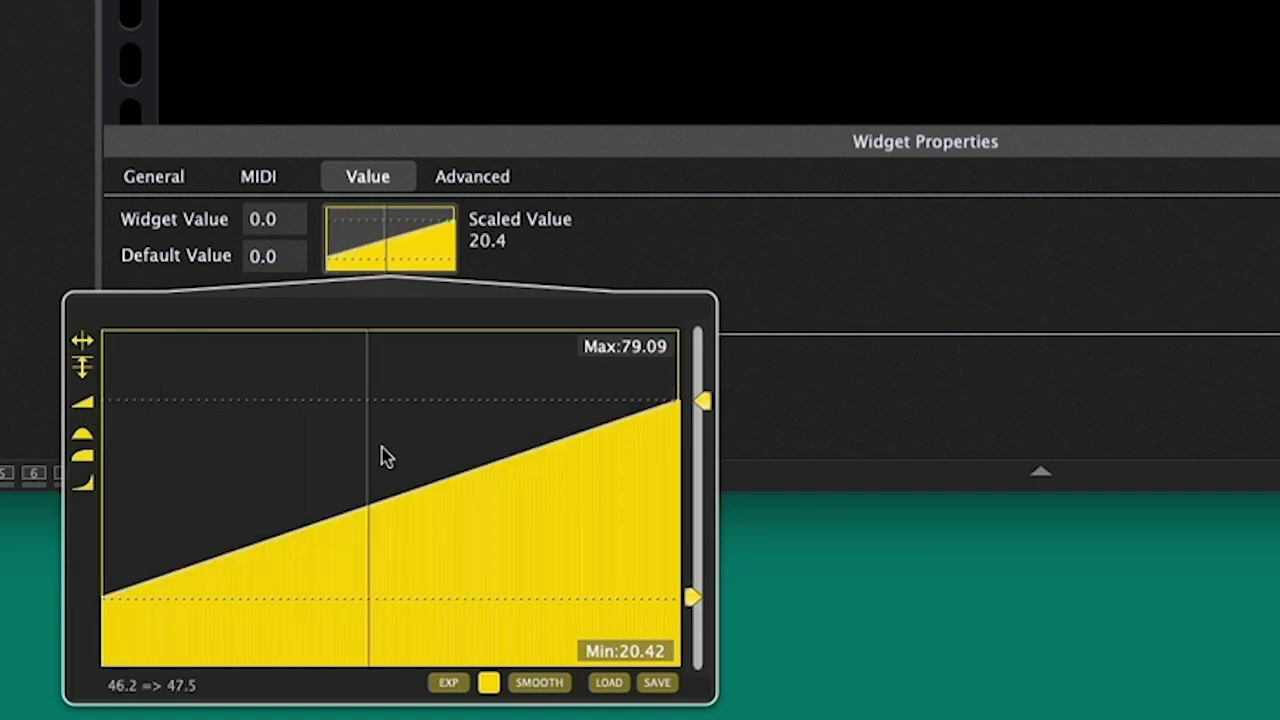
left_click_drag(697, 598, 693, 666)
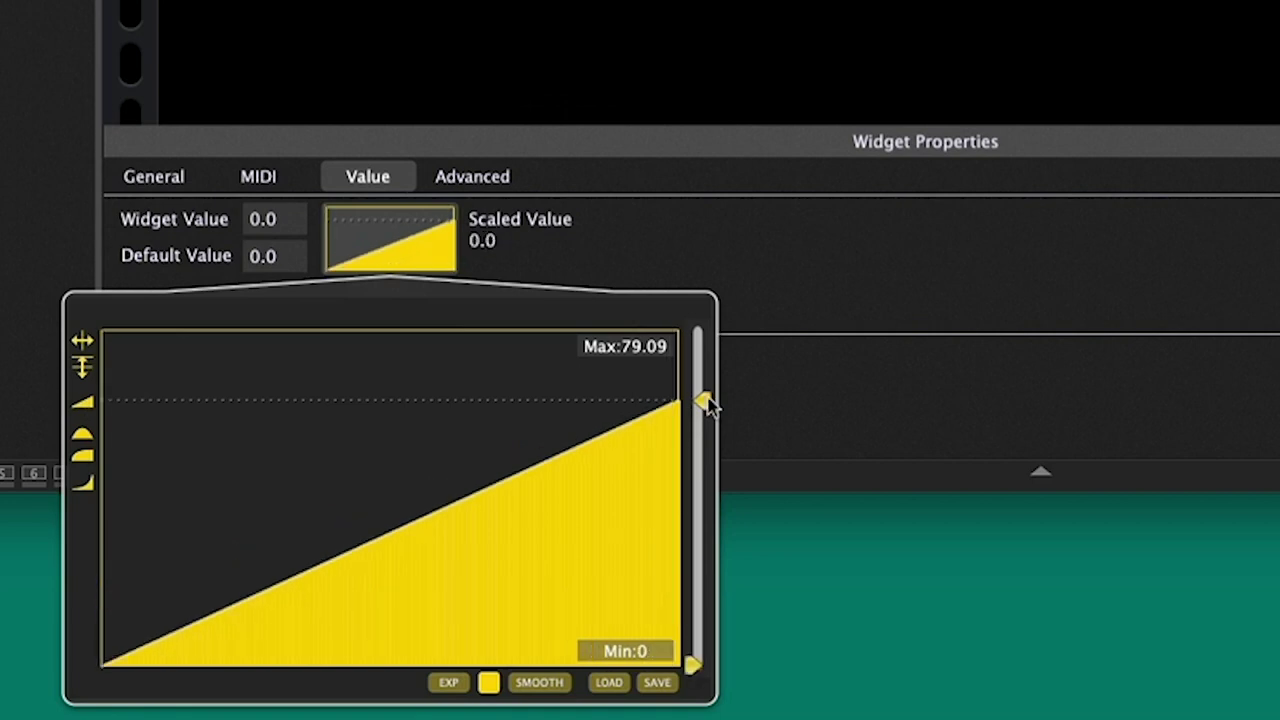
left_click_drag(705, 403, 703, 331)
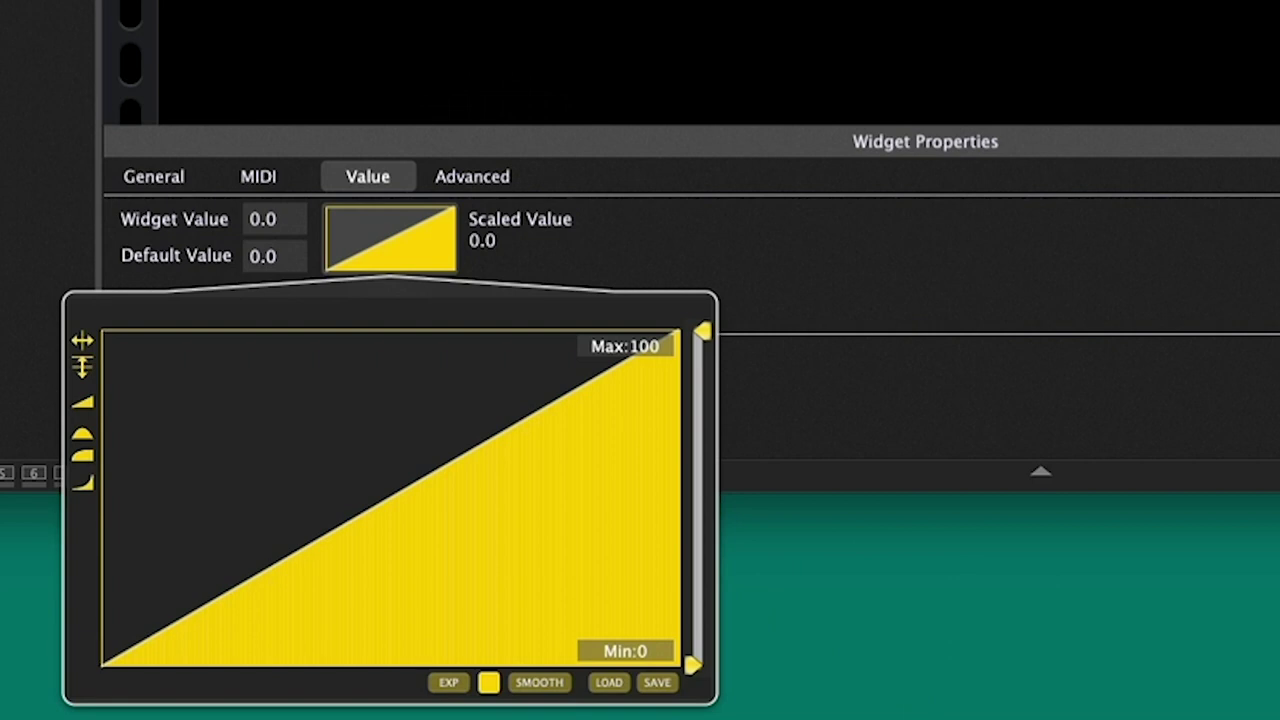
- Try the ramp inverted and reversed, restoring it to a plain rising line each time
left_click(82, 366)
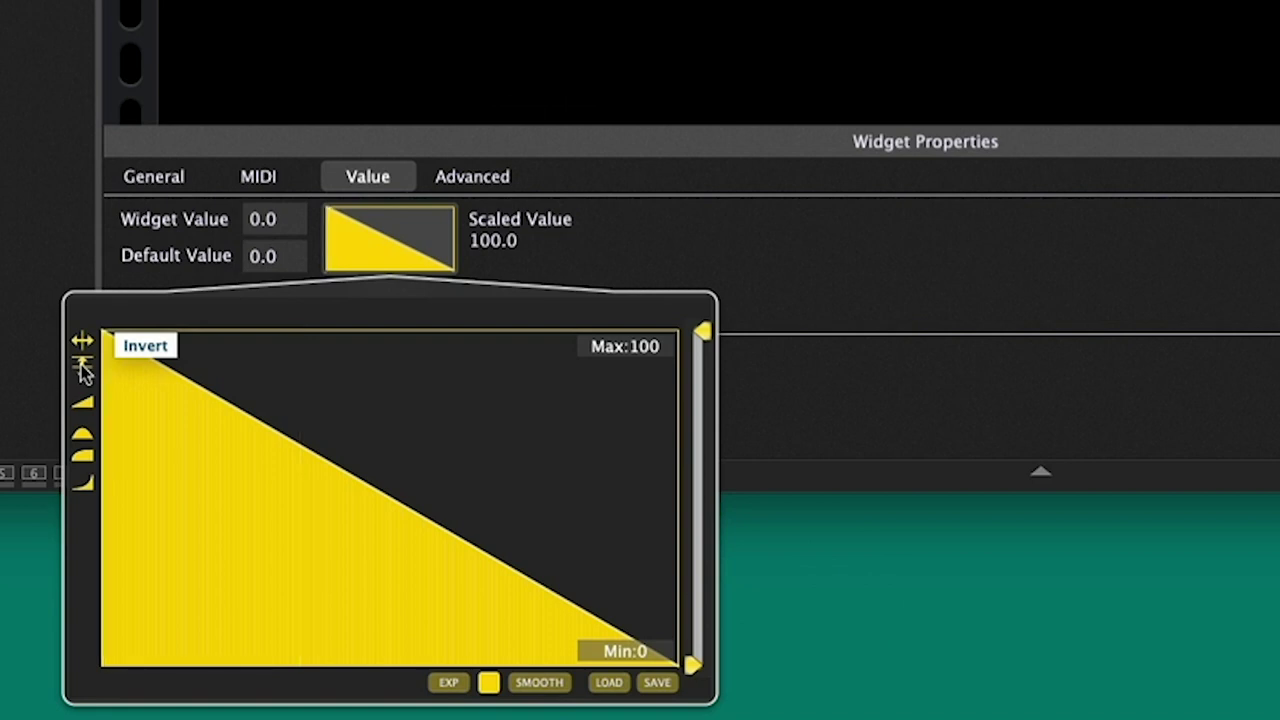
left_click(84, 368)
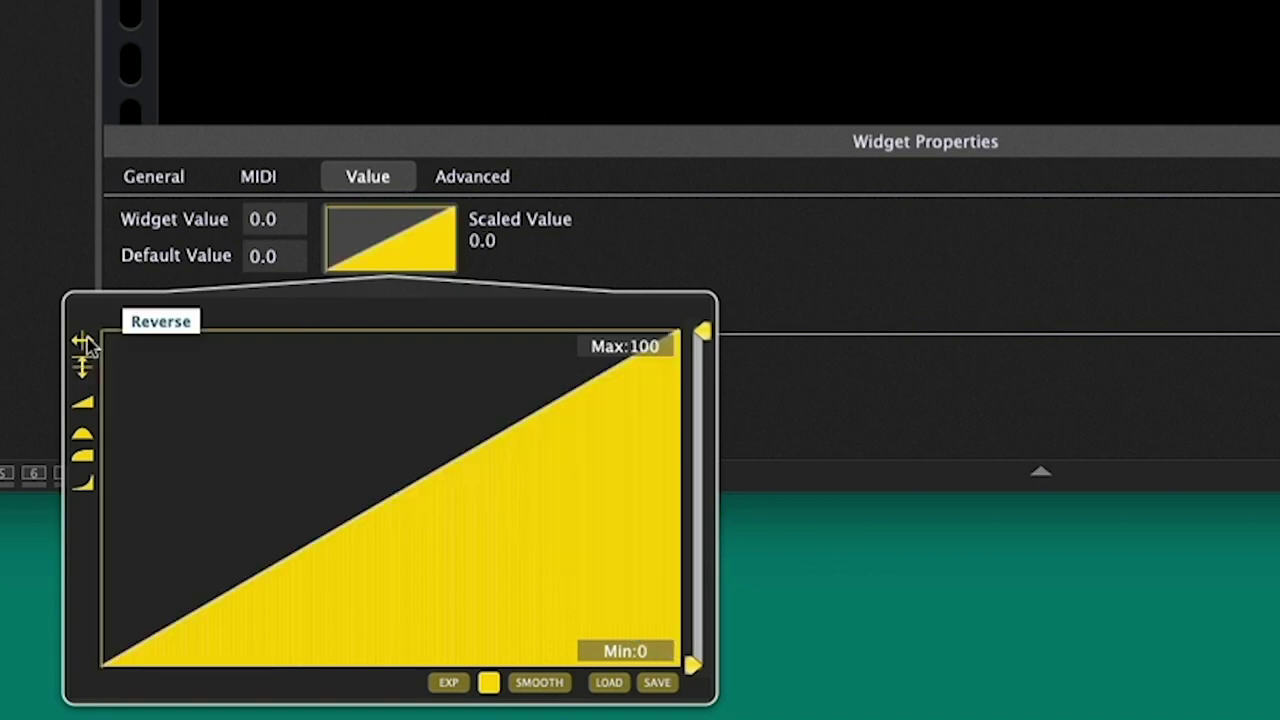
left_click(84, 342)
left_click(84, 342)
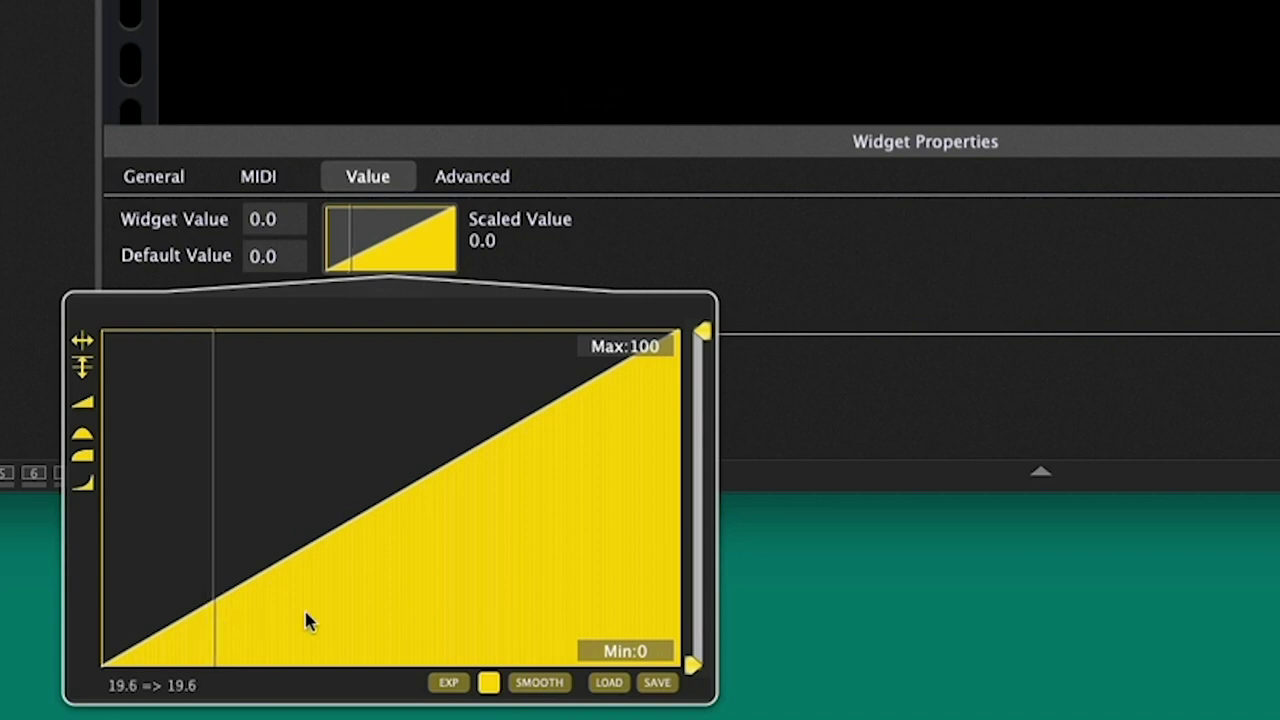
- Raise the curve minimum to 15.32 and notch small dips into the curve's left part
left_click_drag(697, 675, 694, 613)
left_click(182, 597)
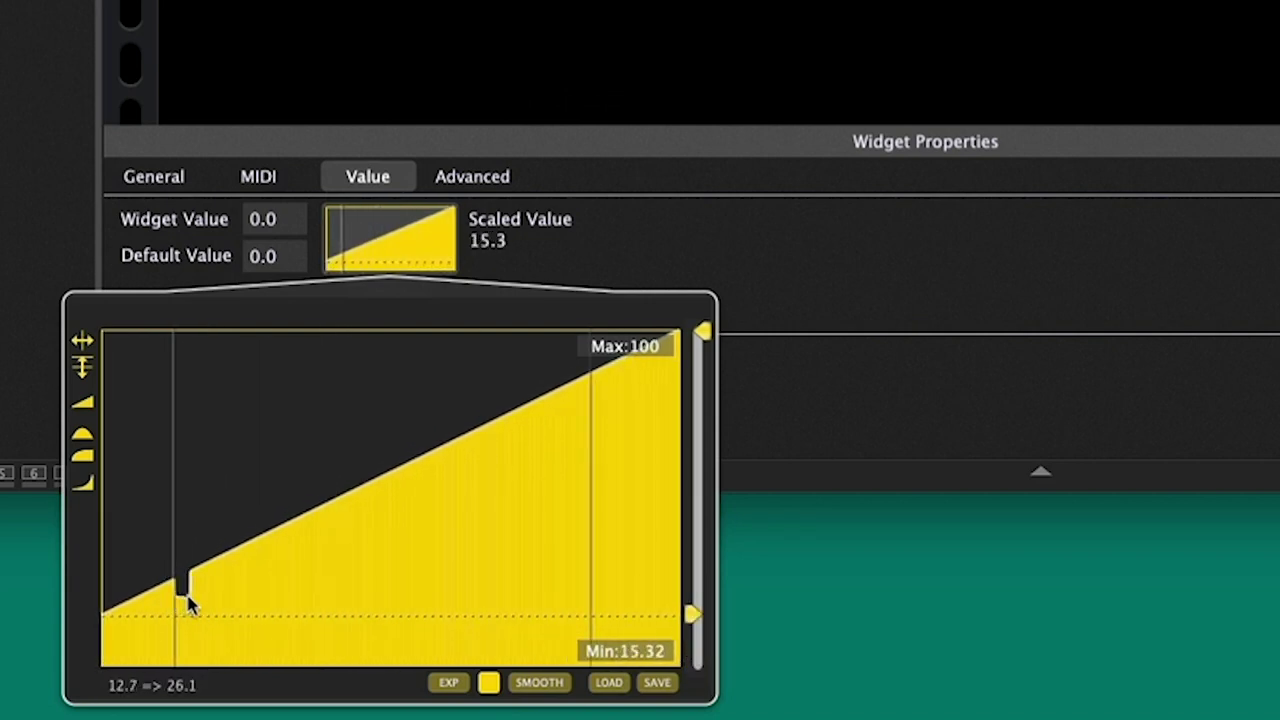
left_click(289, 579)
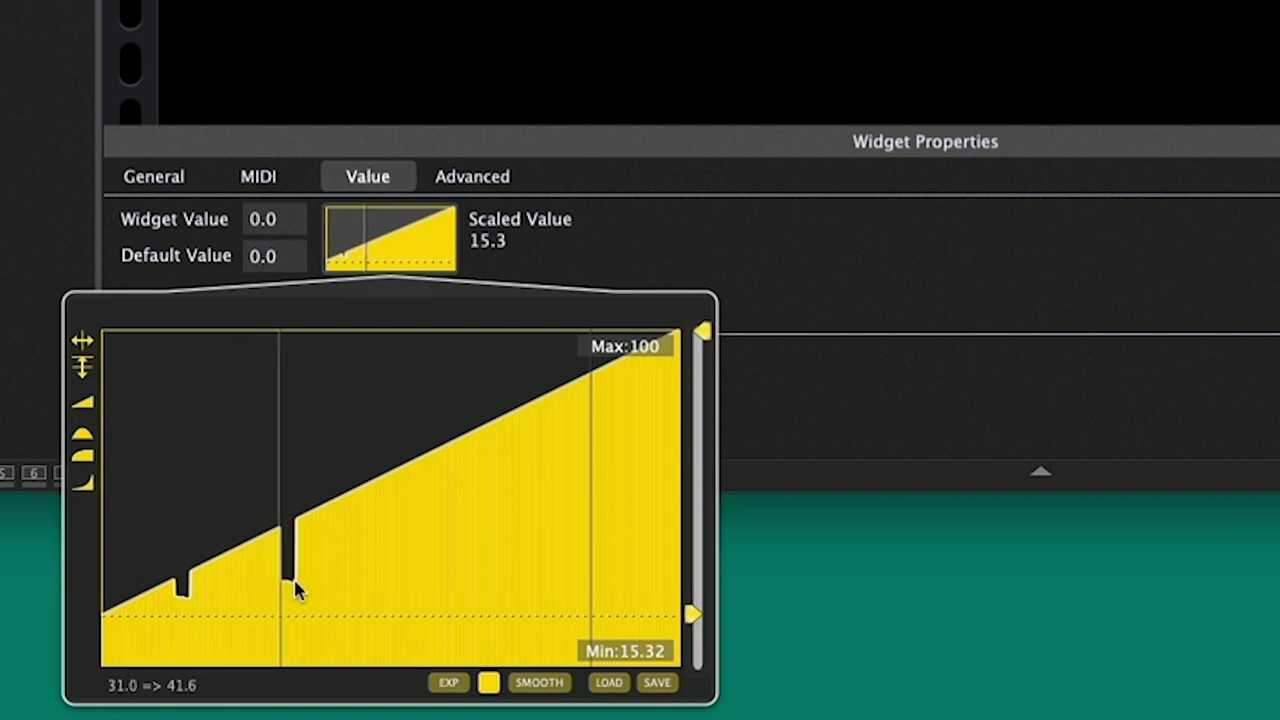
left_click(397, 554)
- Notch dips near the right end, then hand-draw a hump, a dip and a rise to 100
left_click(492, 530)
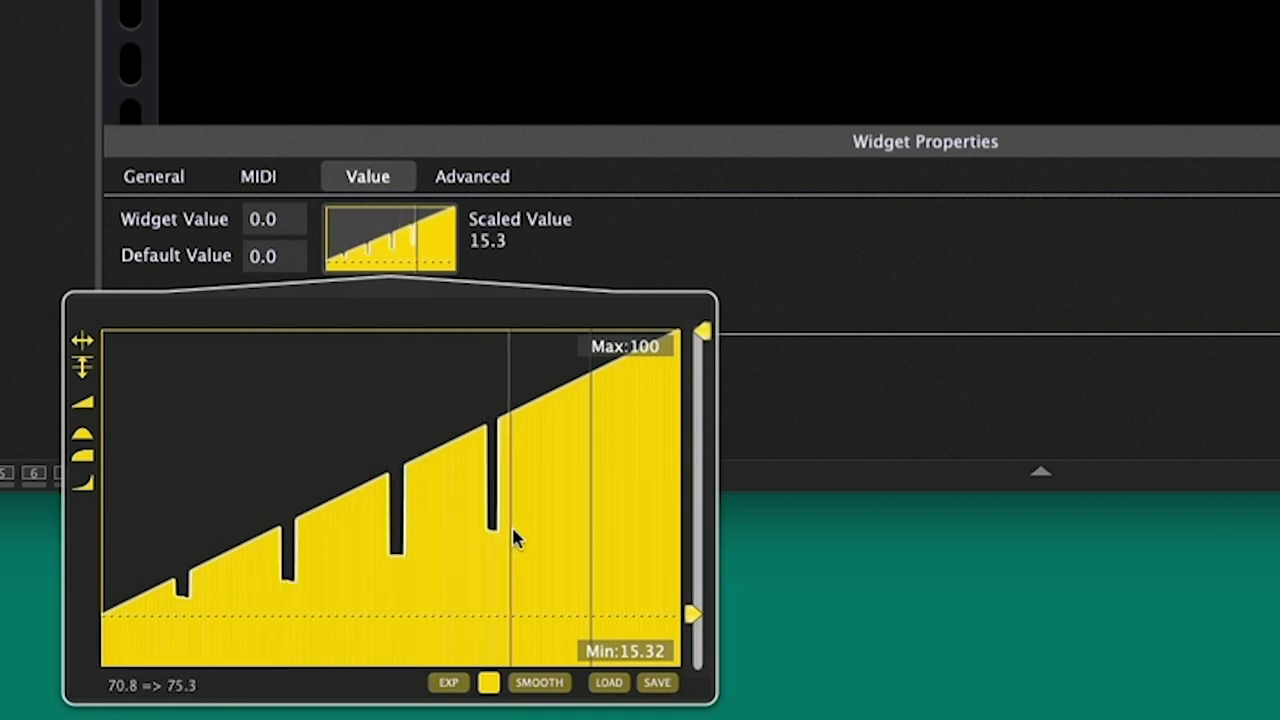
left_click(519, 530)
left_click(541, 523)
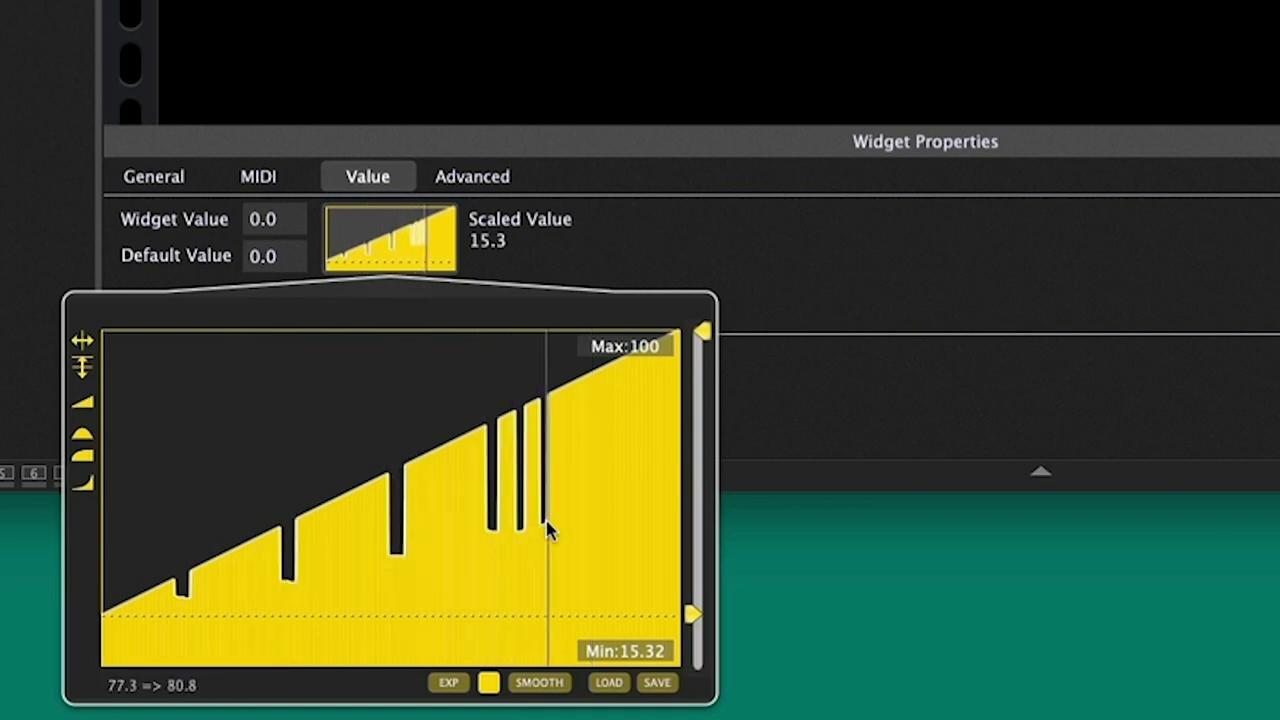
left_click(609, 516)
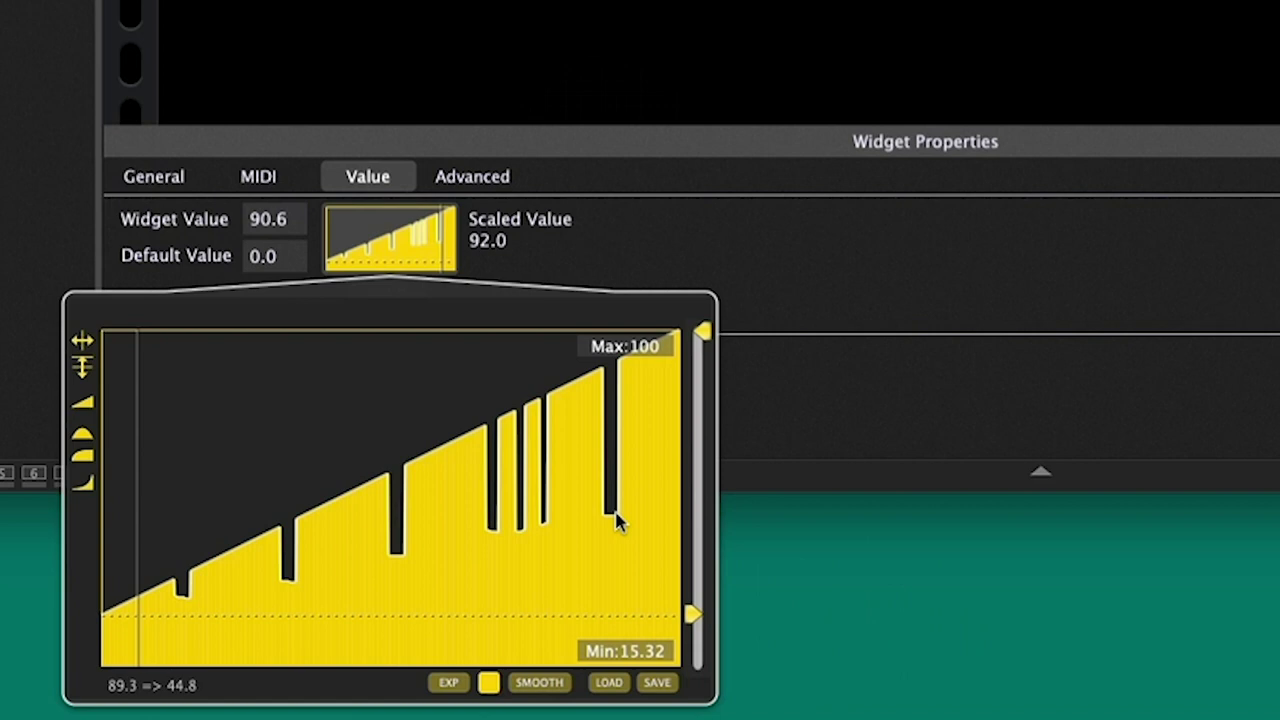
mouse_move(155, 535)
left_mouse_down()
mouse_move(200, 453)
mouse_move(340, 426)
mouse_move(419, 504)
mouse_move(519, 542)
mouse_move(598, 389)
mouse_move(636, 370)
left_mouse_up()
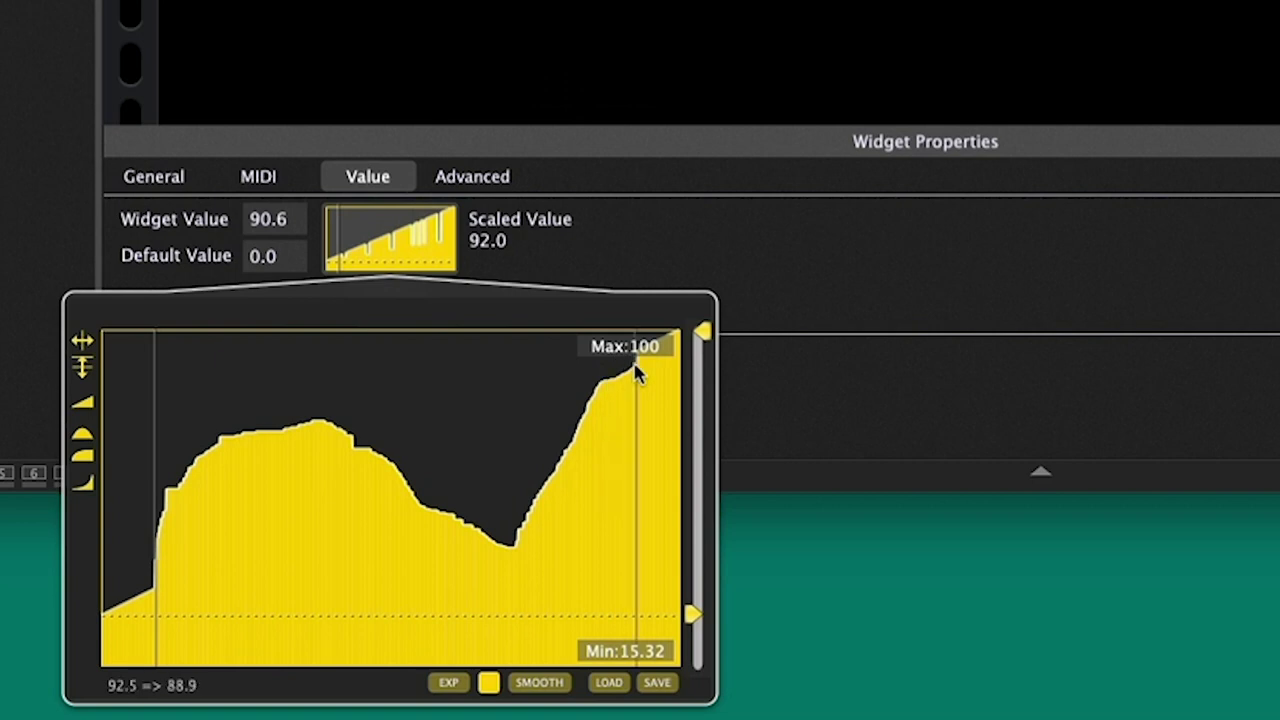
- Smooth the hand-drawn curve so widget value 90.6 now scales to 87.0
left_click(540, 682)
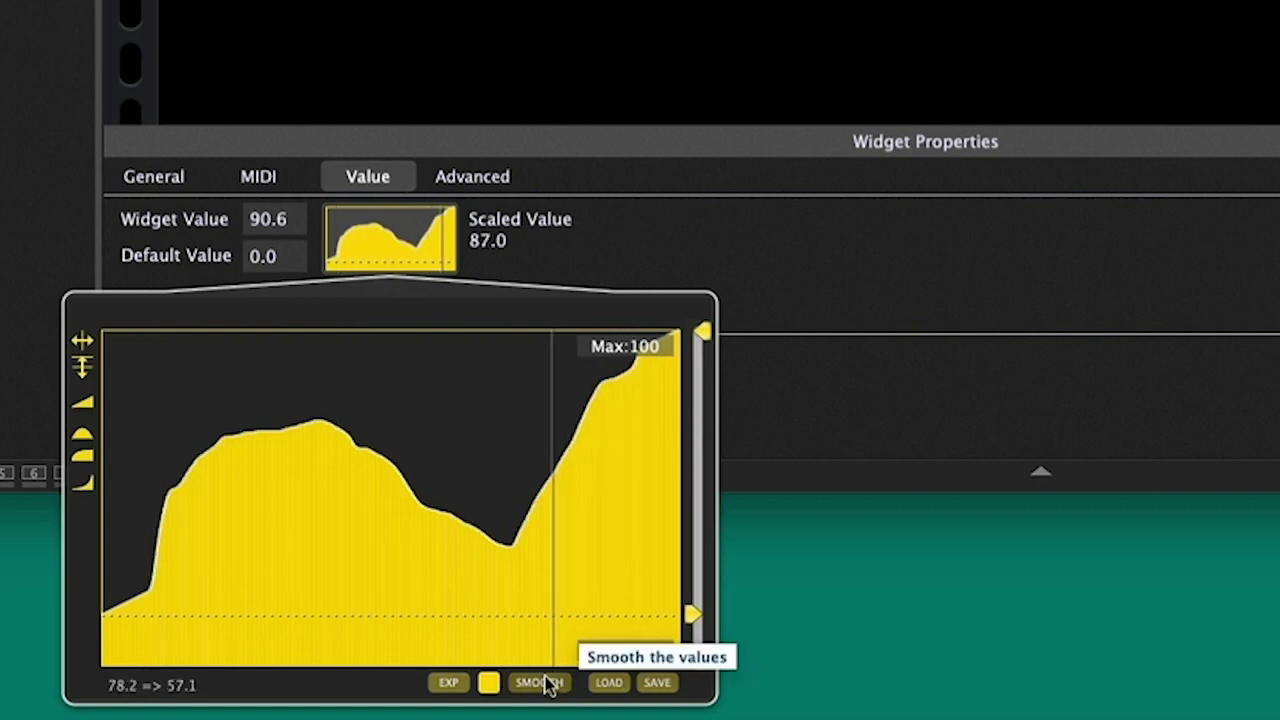